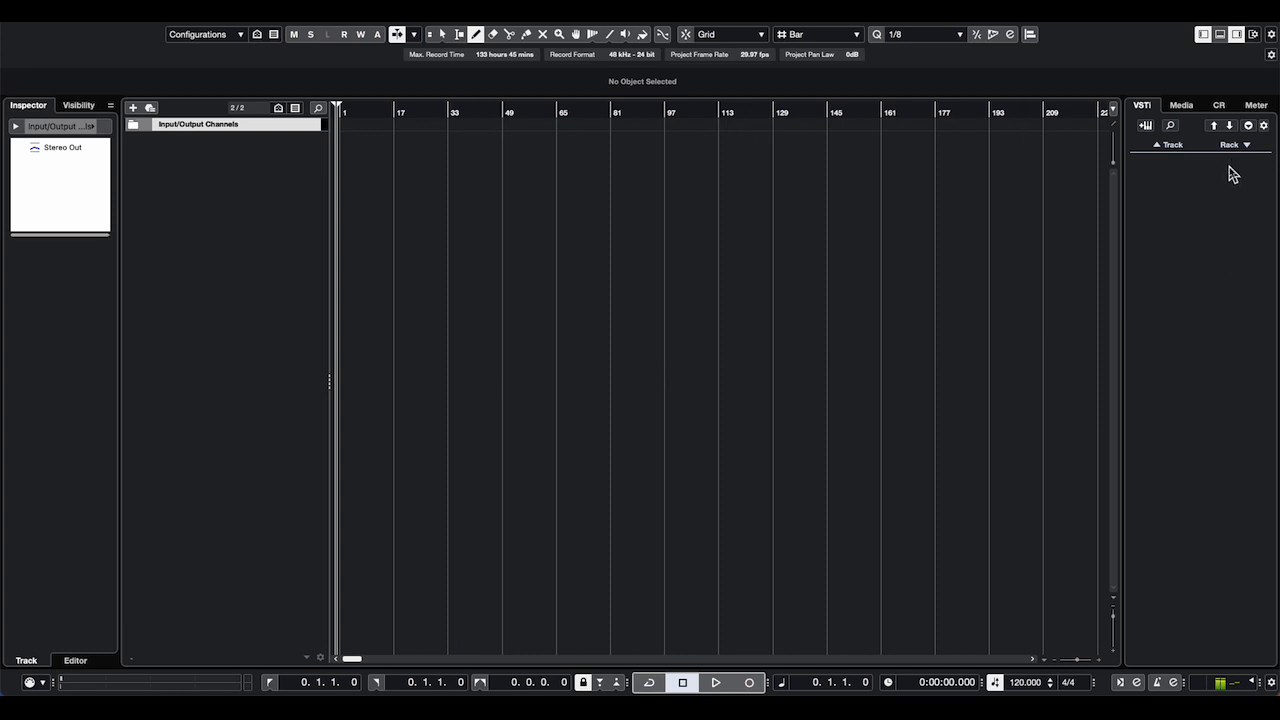
Add Opus from the Orchestra plug-ins as a rack instrument and create a MIDI track assigned to it.
click(1232, 150)
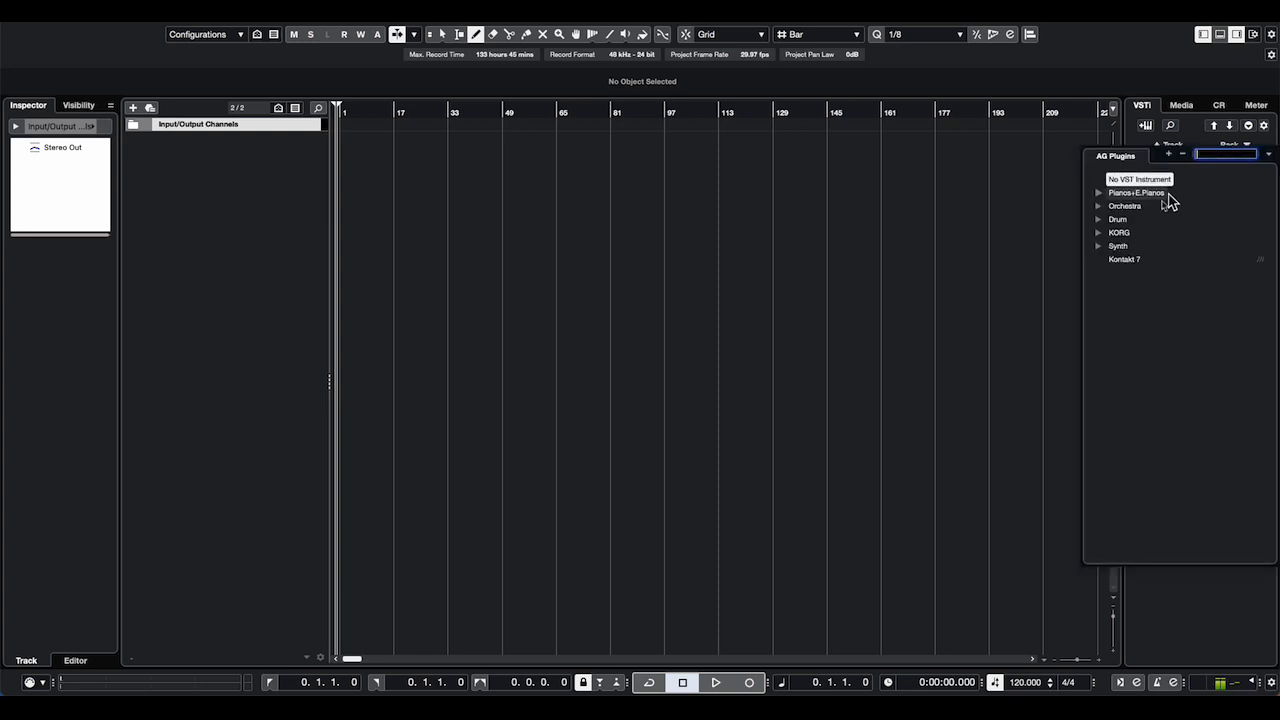
click(1099, 206)
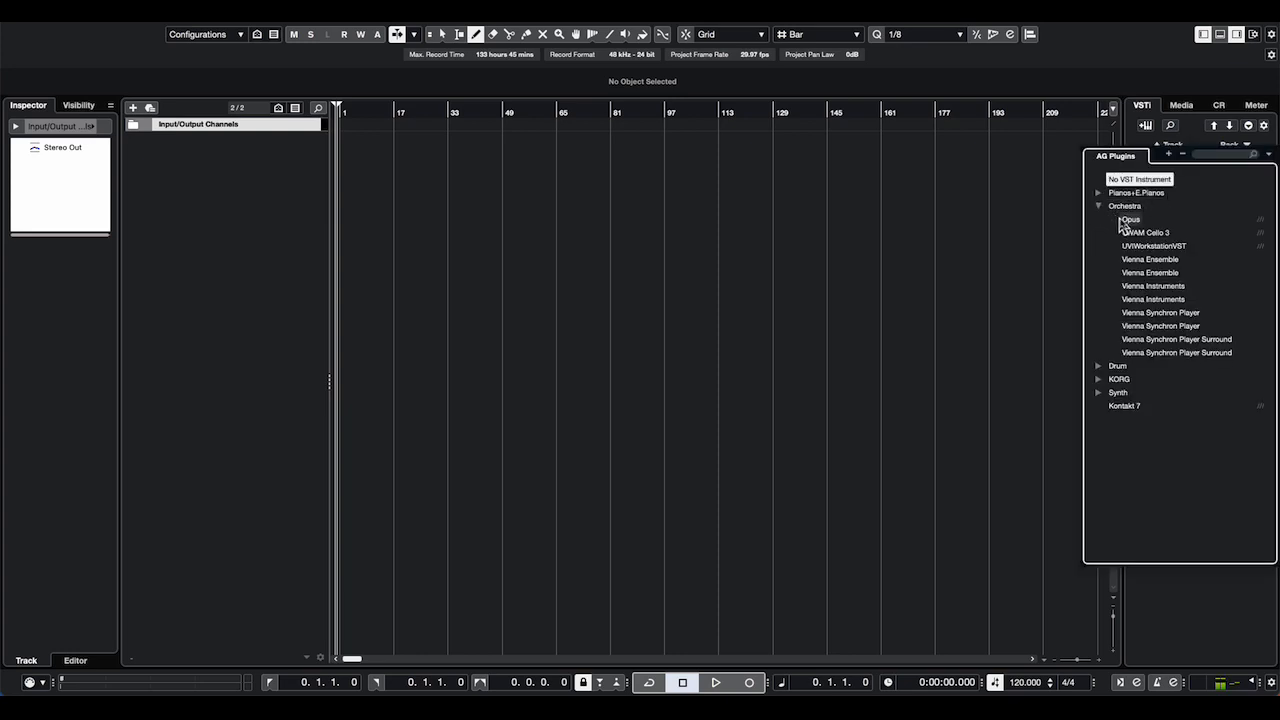
click(1130, 219)
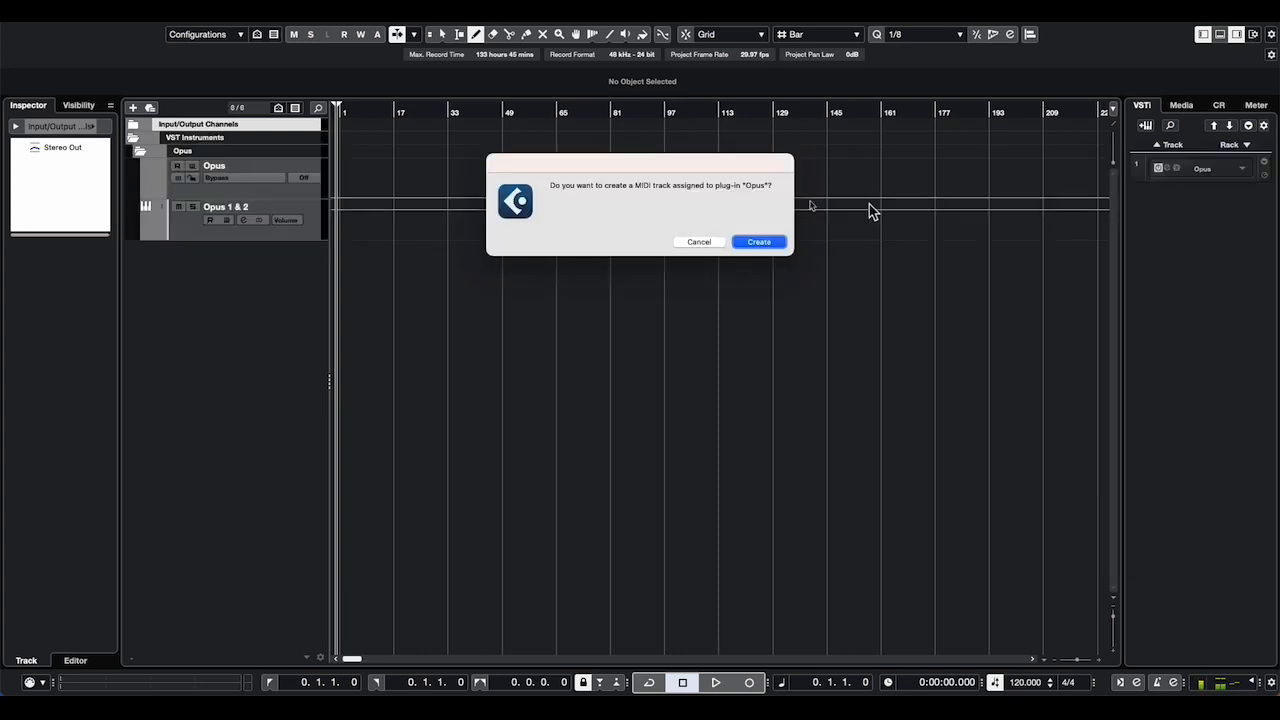
click(757, 243)
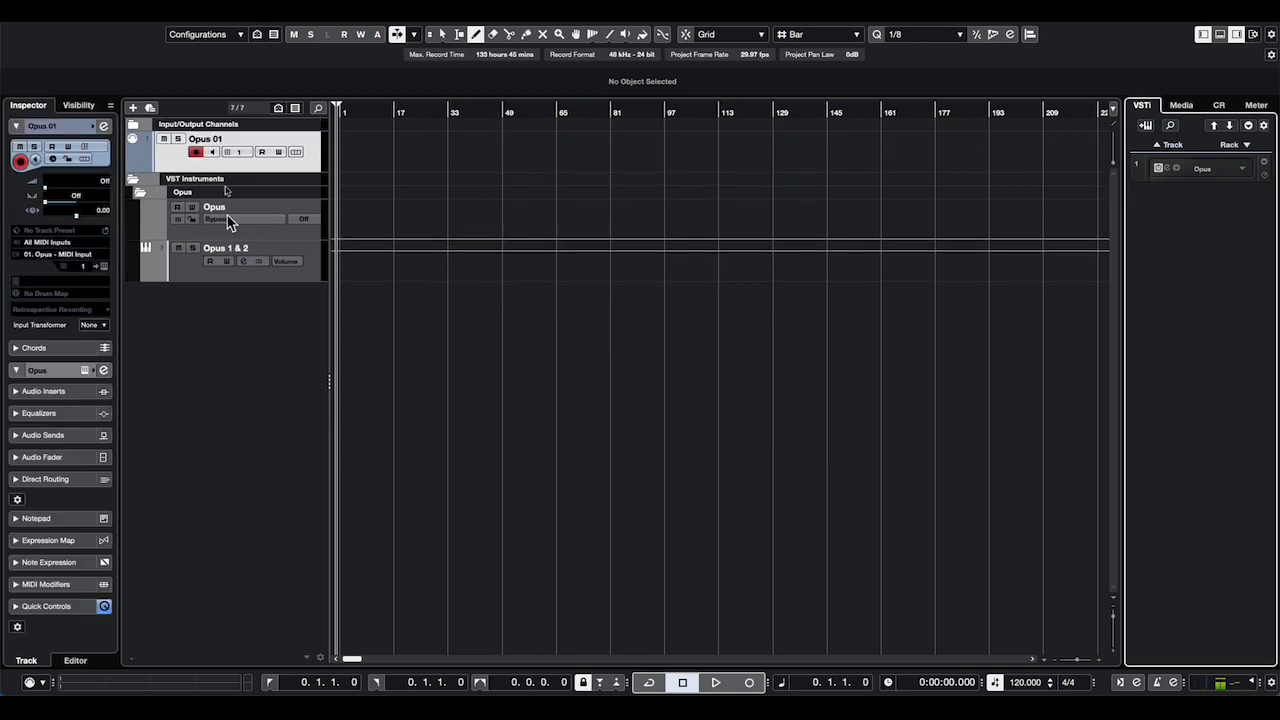
Load Solo Cello KS Master from EW Hollywood Solo Cello's 05 Keyswitch folder in Opus and trigger its E0 key switch.
click(104, 266)
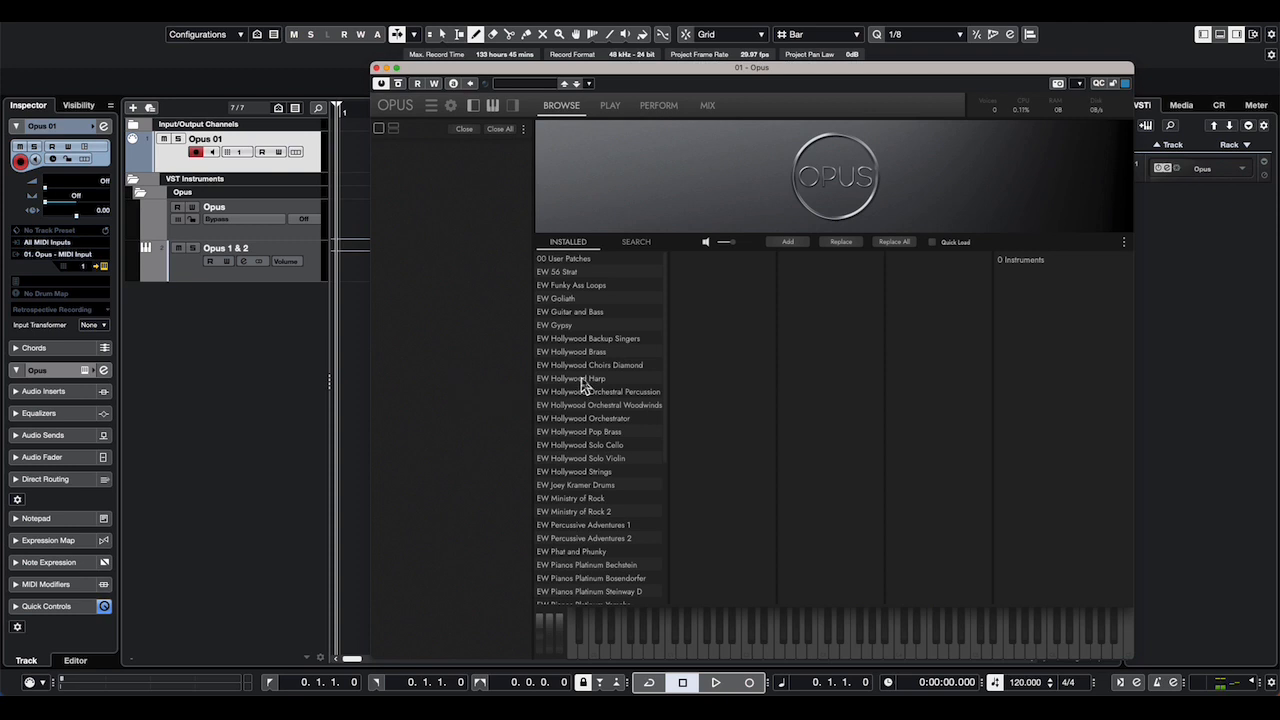
click(592, 446)
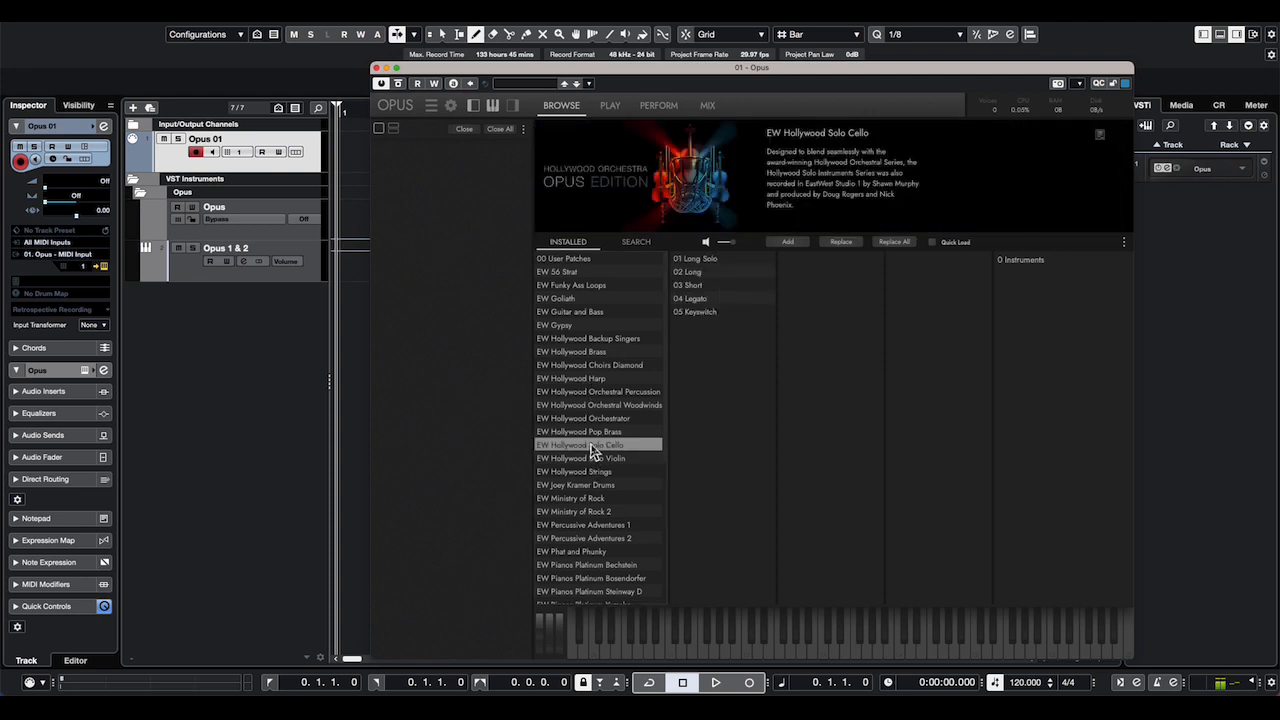
click(703, 316)
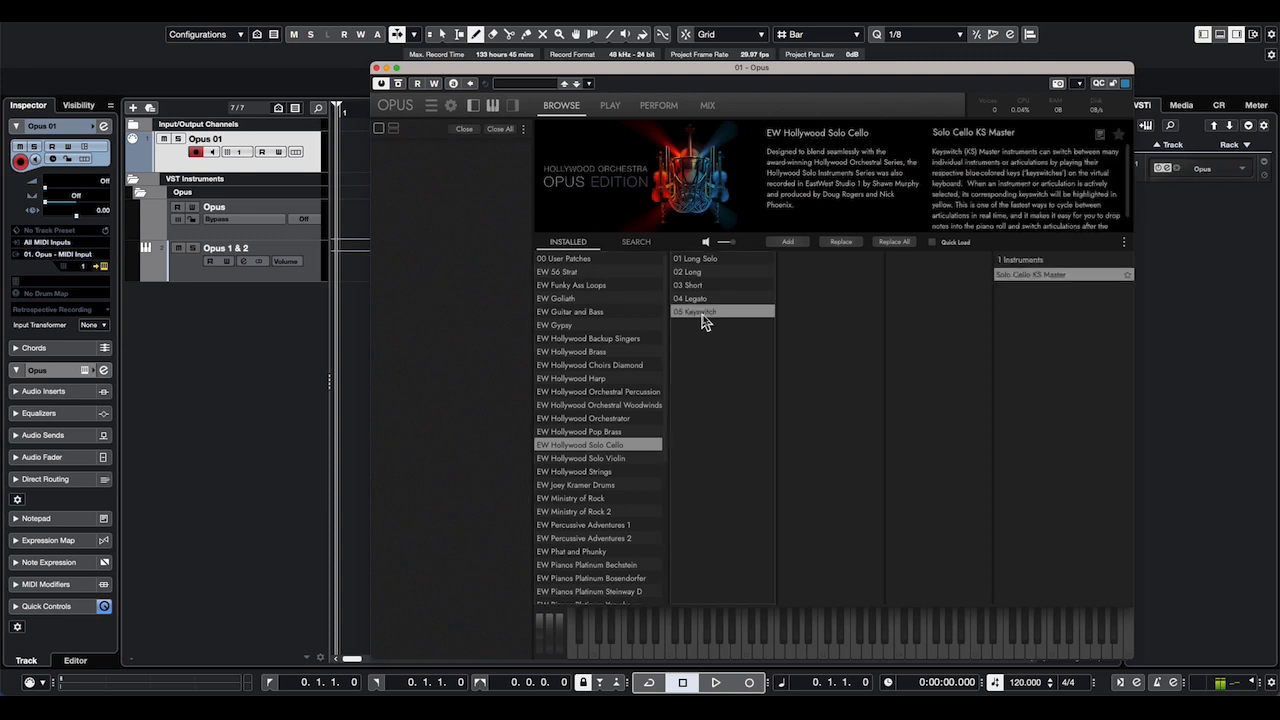
double_click(1056, 276)
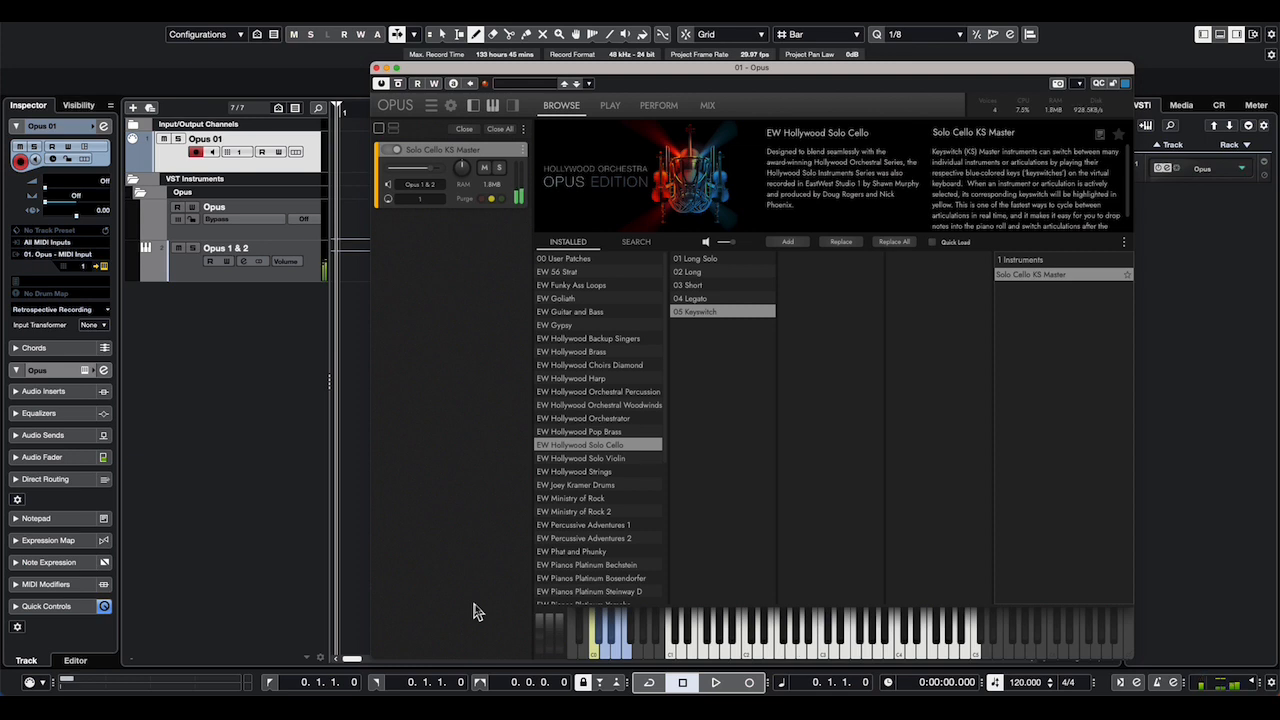
click(617, 655)
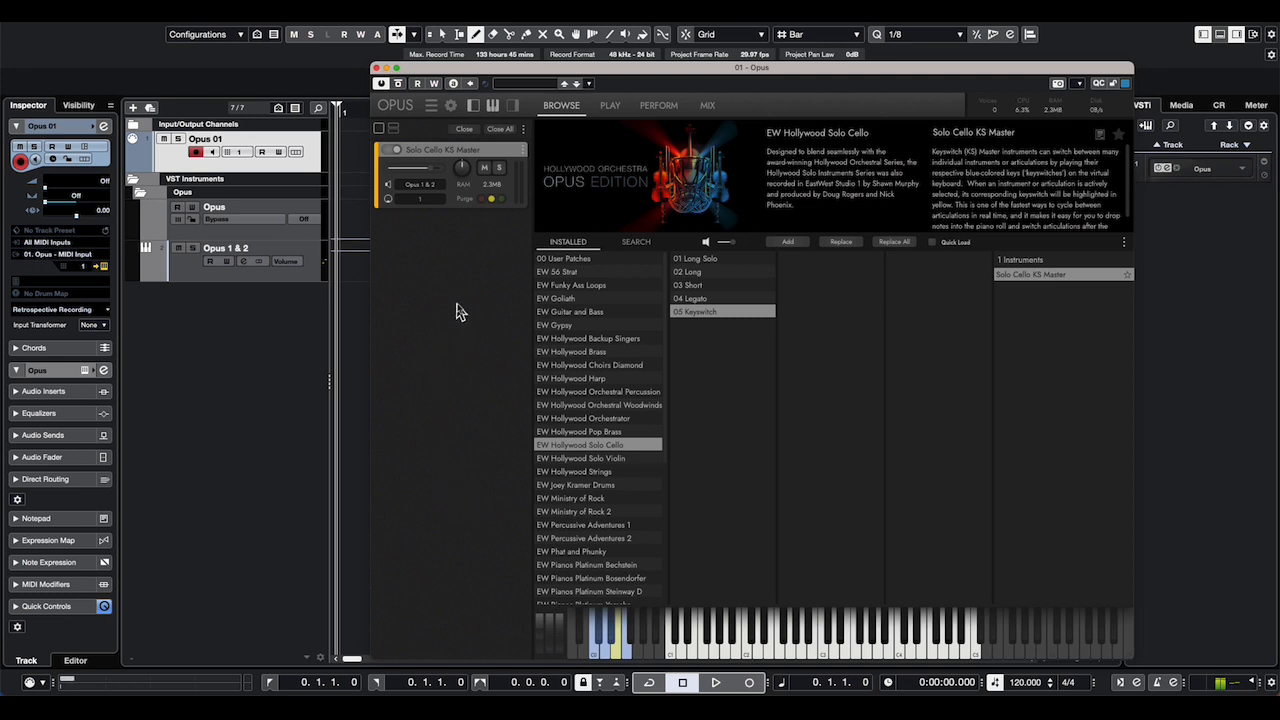
Enable the Pizzicato RRx4 articulation of the solo cello and assign it the key switch G0.
click(609, 106)
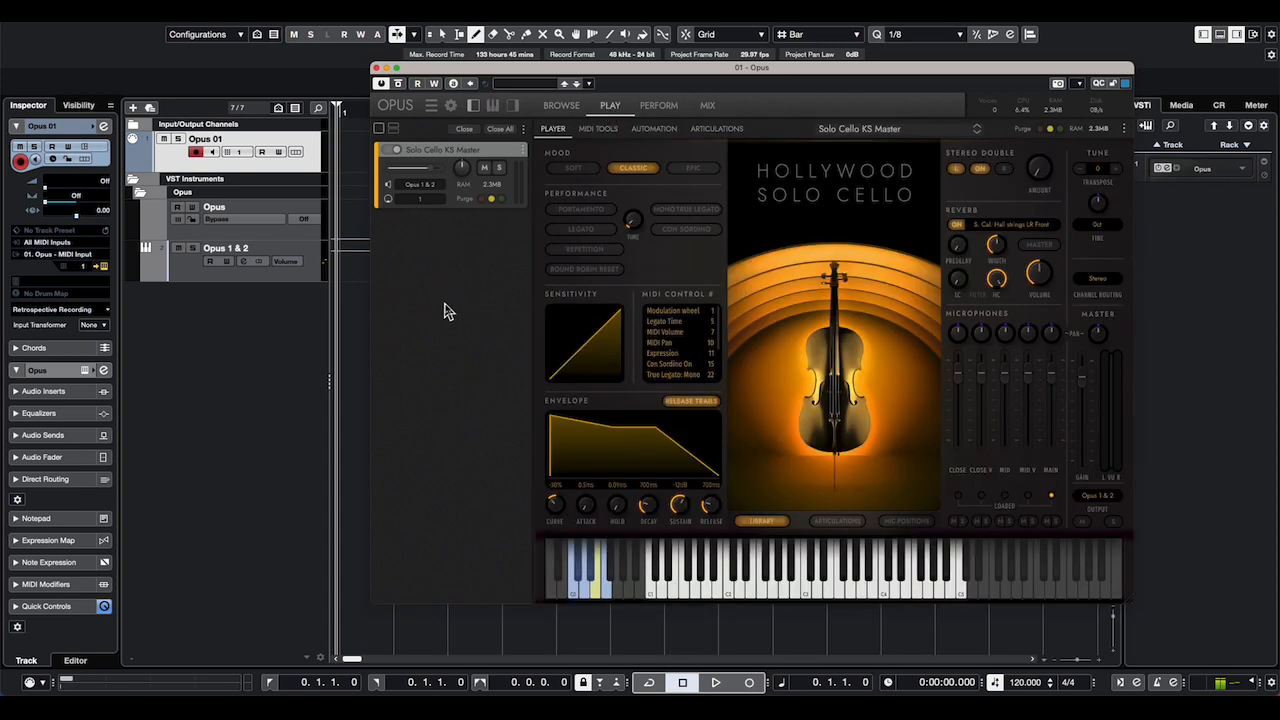
click(712, 130)
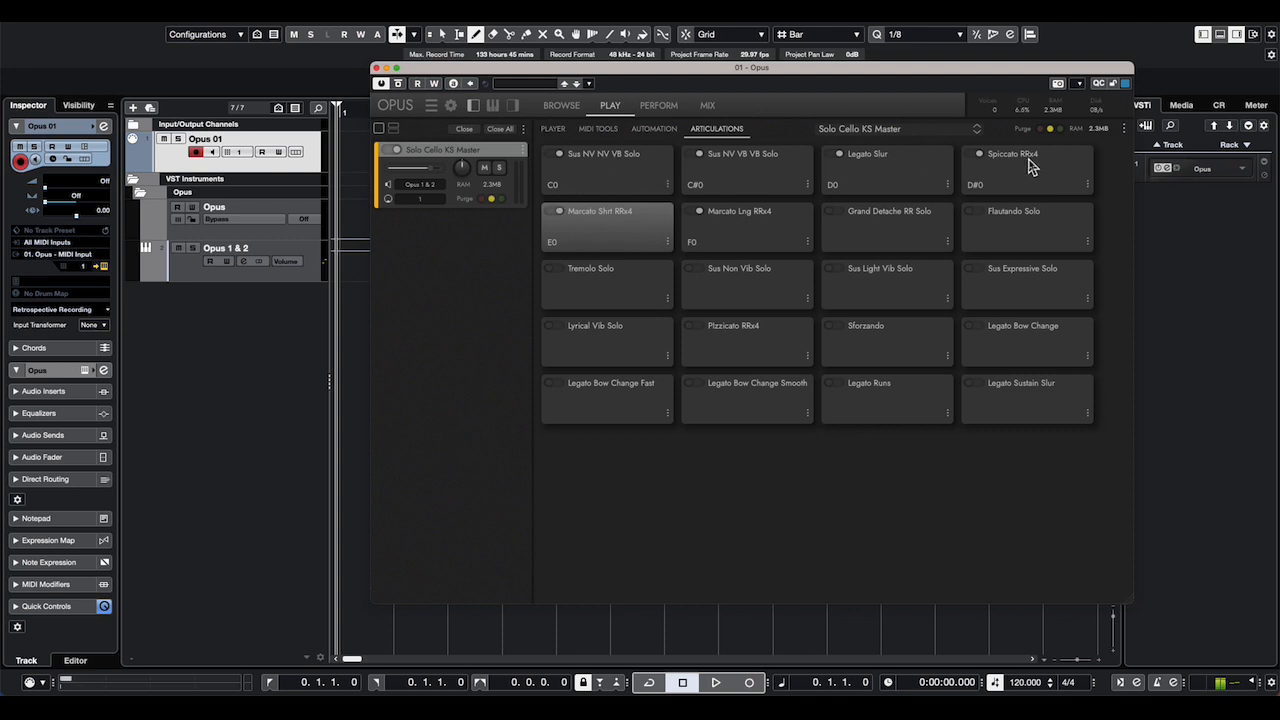
click(690, 327)
click(807, 357)
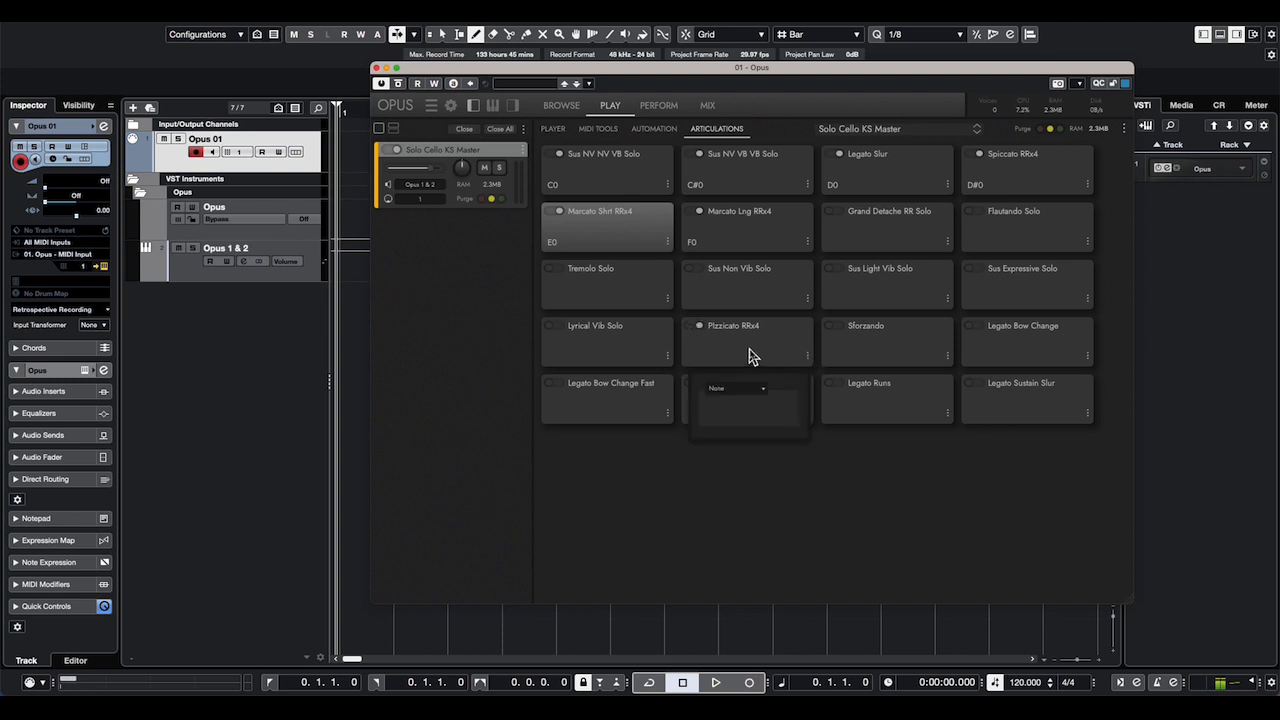
click(738, 390)
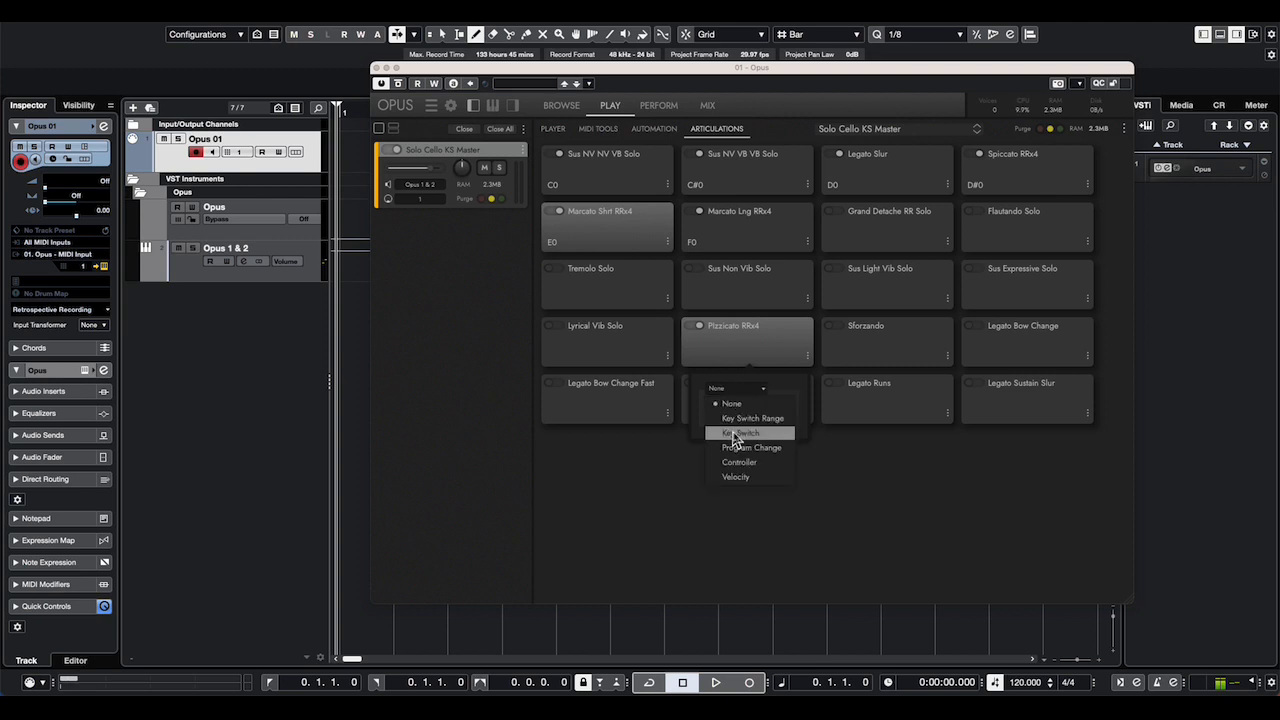
click(737, 433)
click(746, 413)
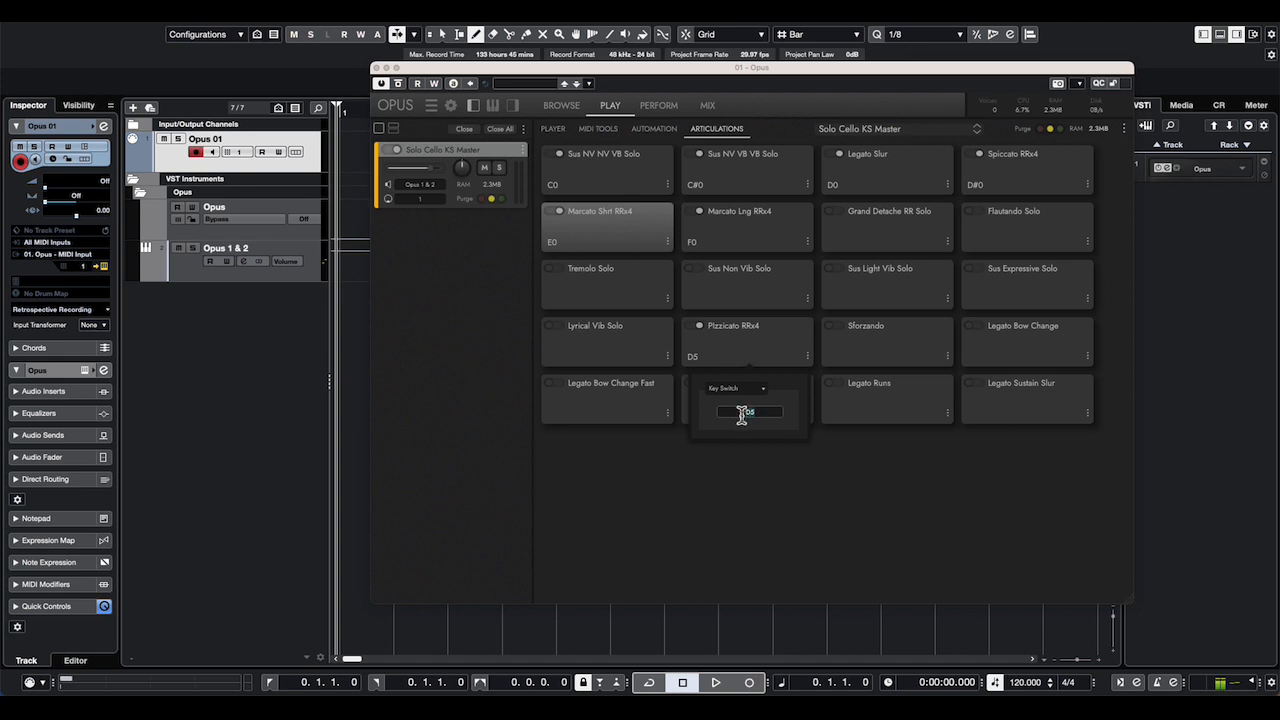
key(Return)
Save the edited instrument under the new name Solo Cello KS Master+Pizz.oib in the 05 Keyswitch folder.
click(432, 110)
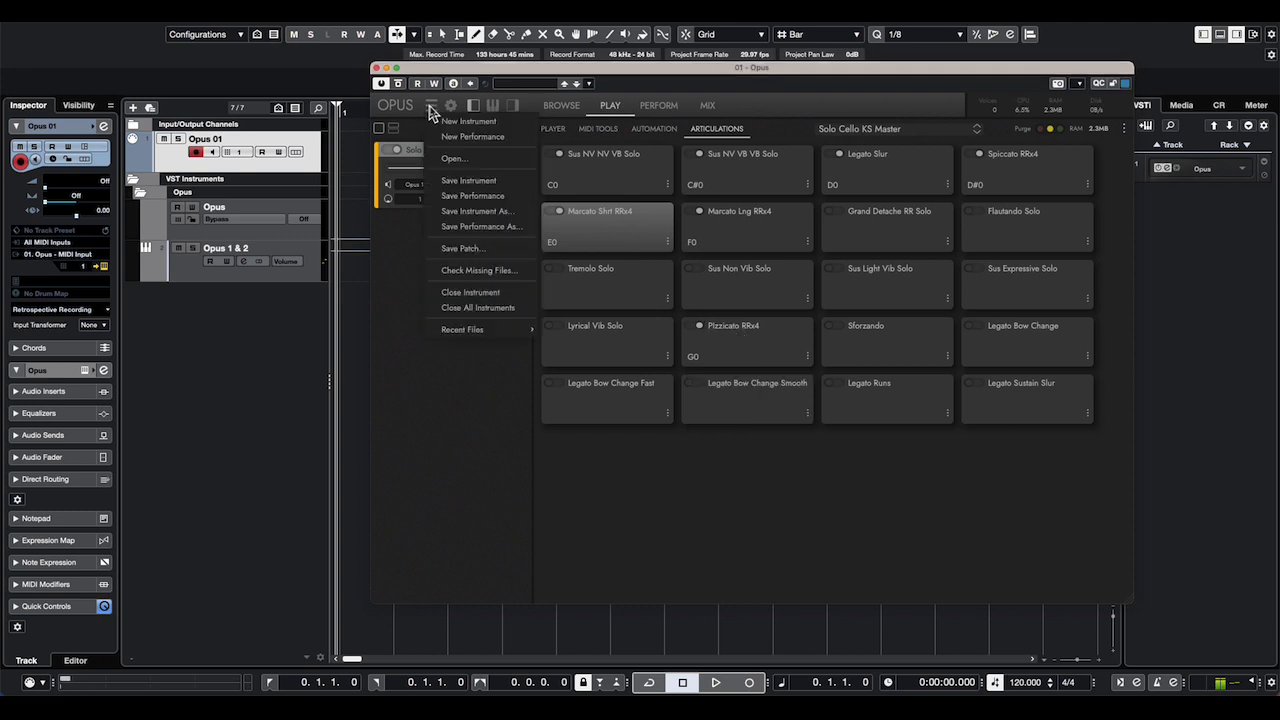
click(459, 214)
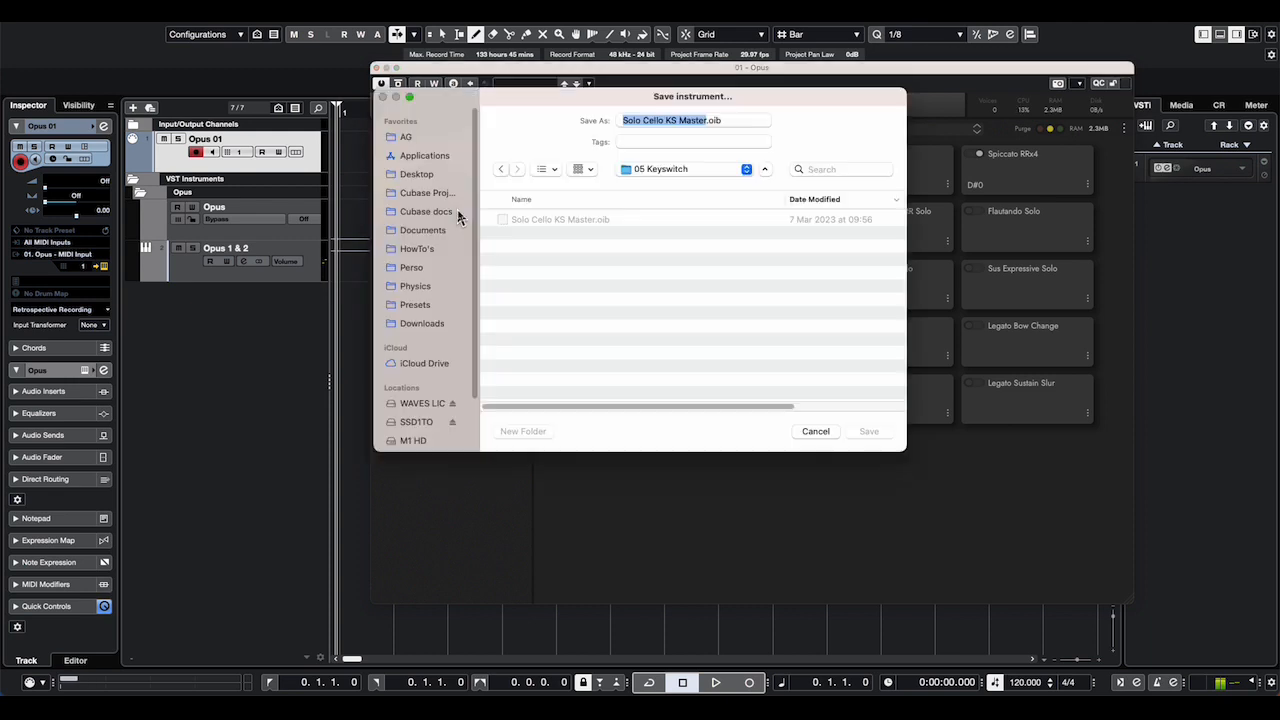
click(706, 120)
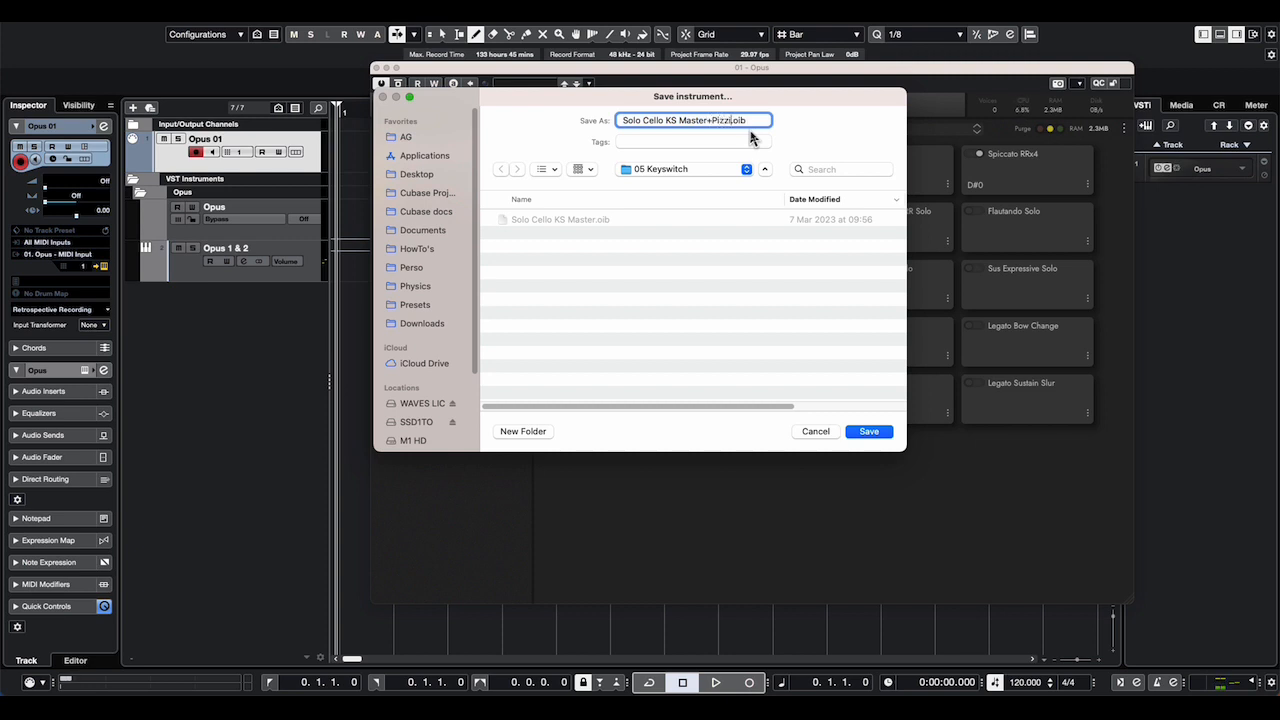
key(Return)
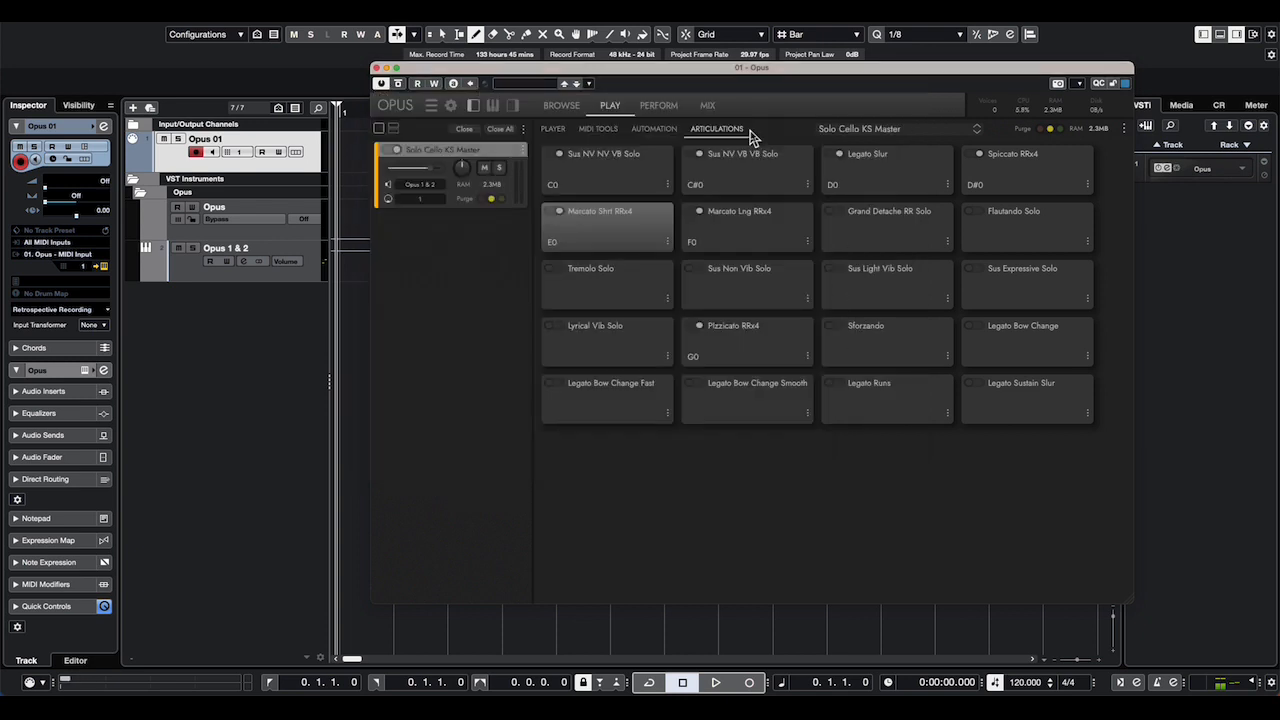
Try the C0 and G0 key switches on the instrument's virtual keyboard, and close the Opus window.
click(557, 130)
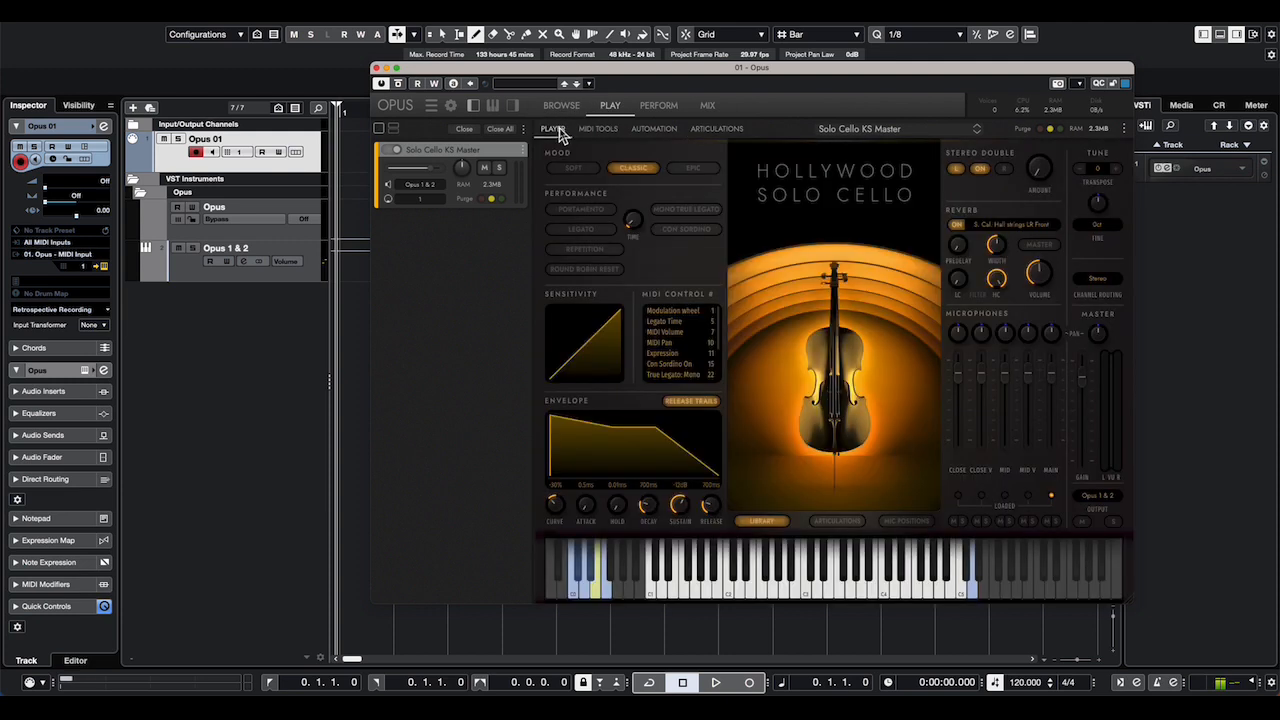
click(574, 594)
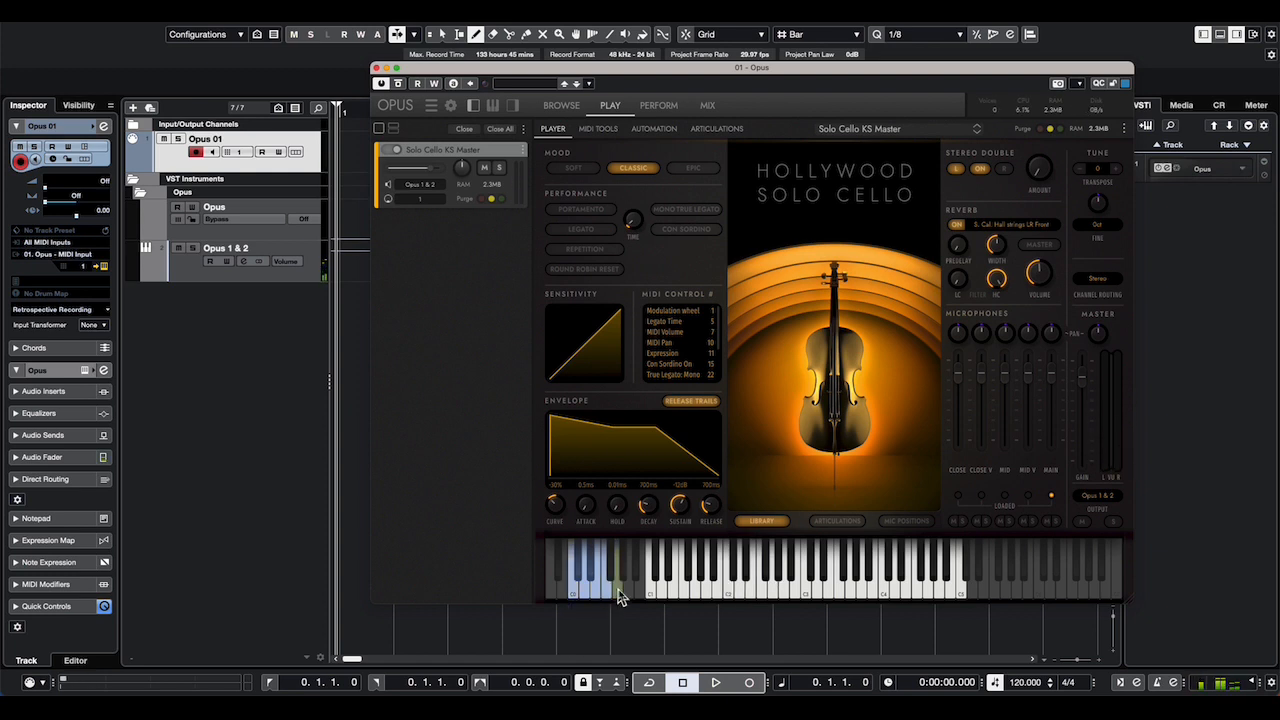
click(617, 591)
click(376, 68)
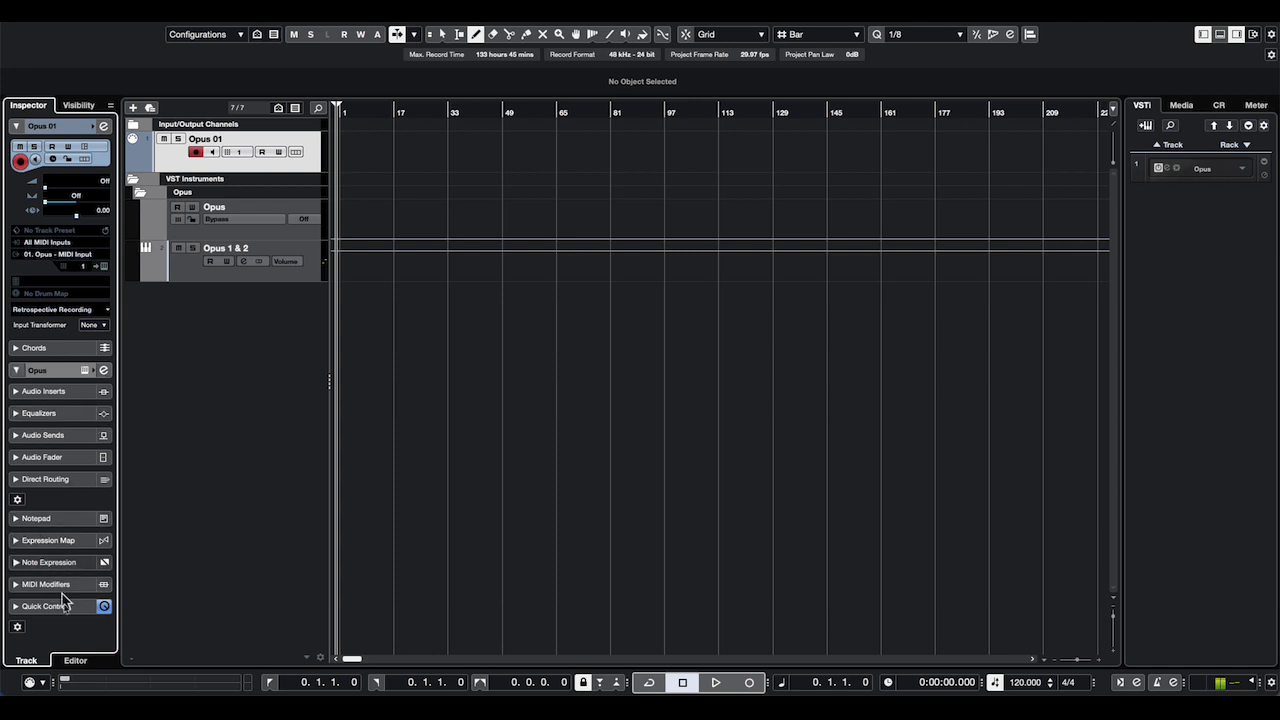
Import the Opus key switches as an expression map for the Opus 01 track and open the Expression Map Setup.
click(17, 628)
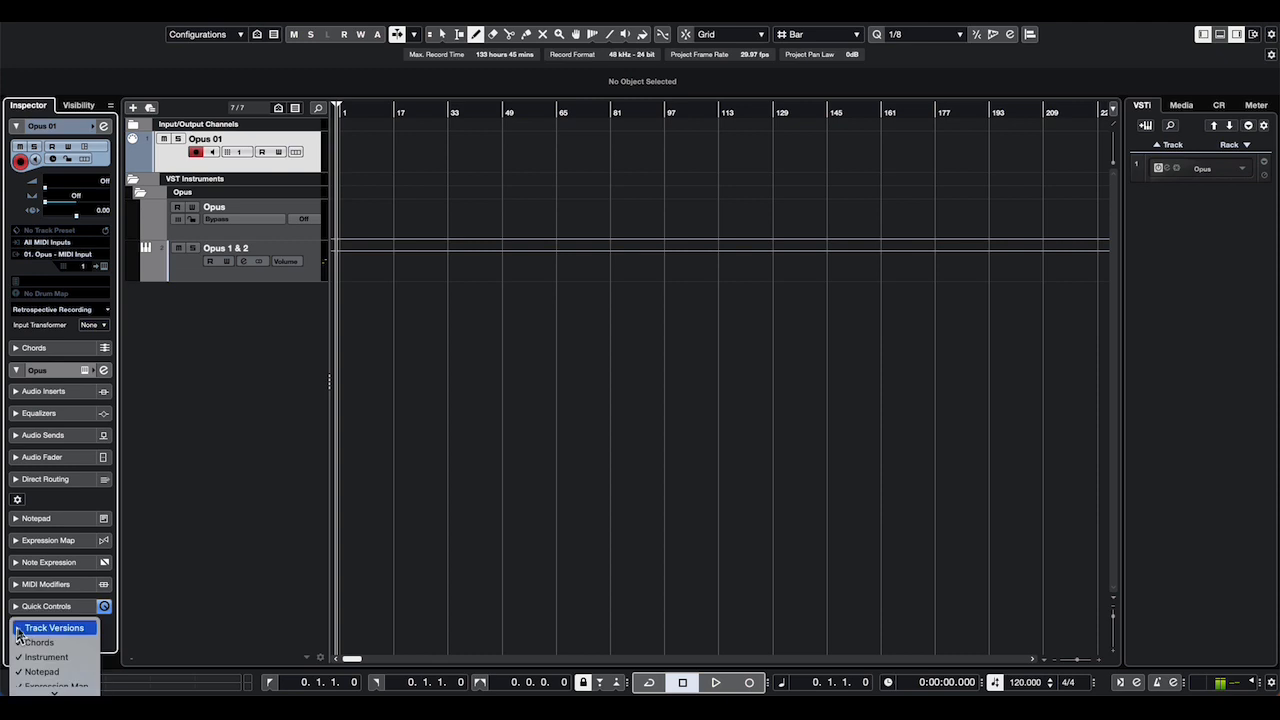
scroll(30, 647, down, 2)
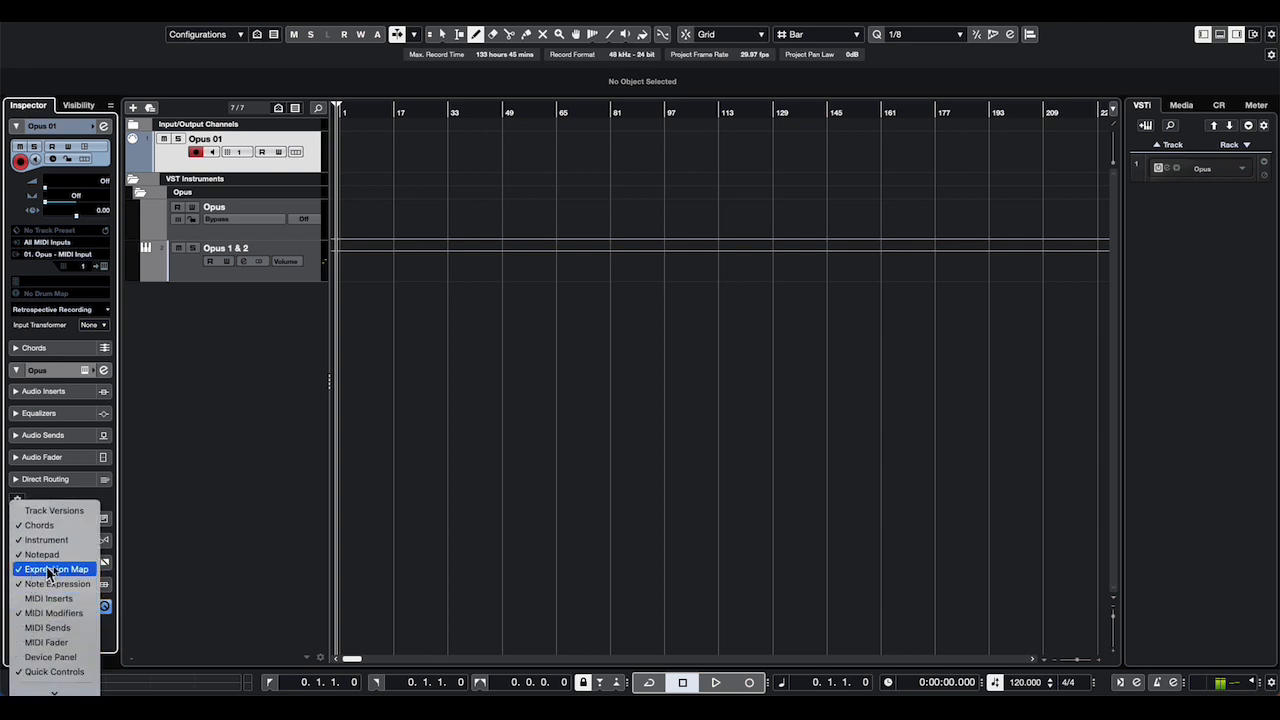
click(214, 567)
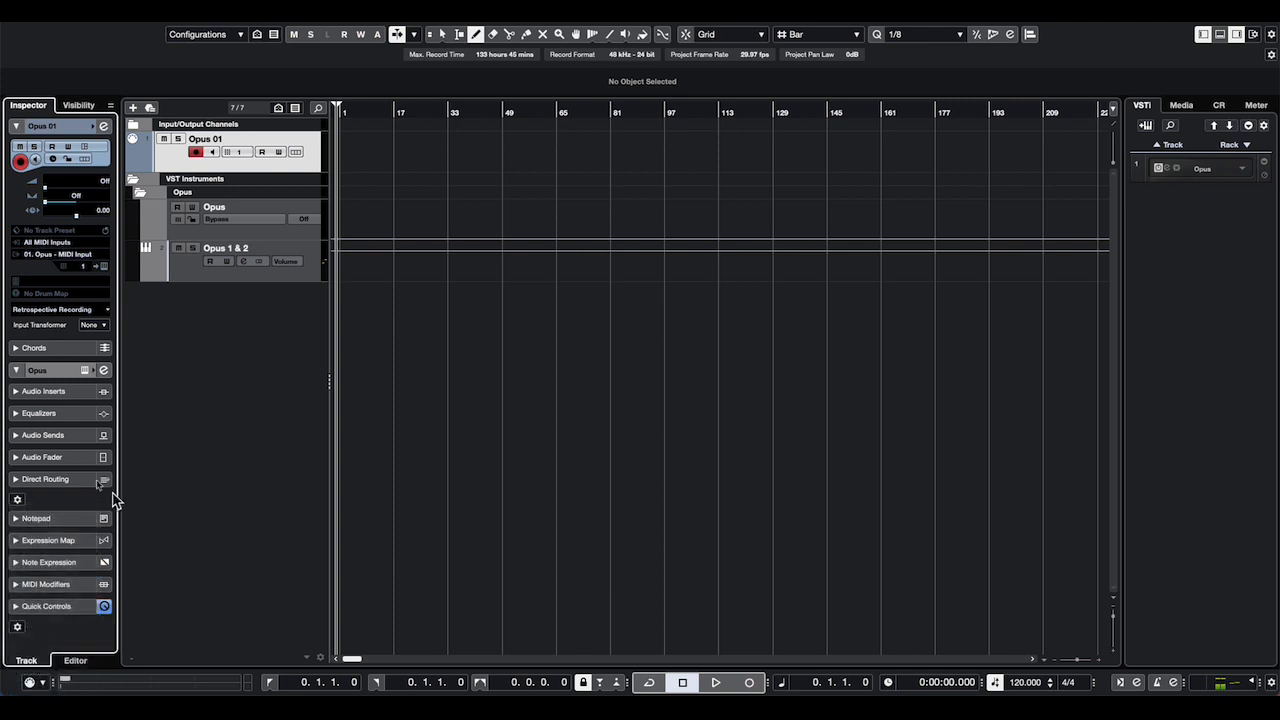
ctrl+click(22, 542)
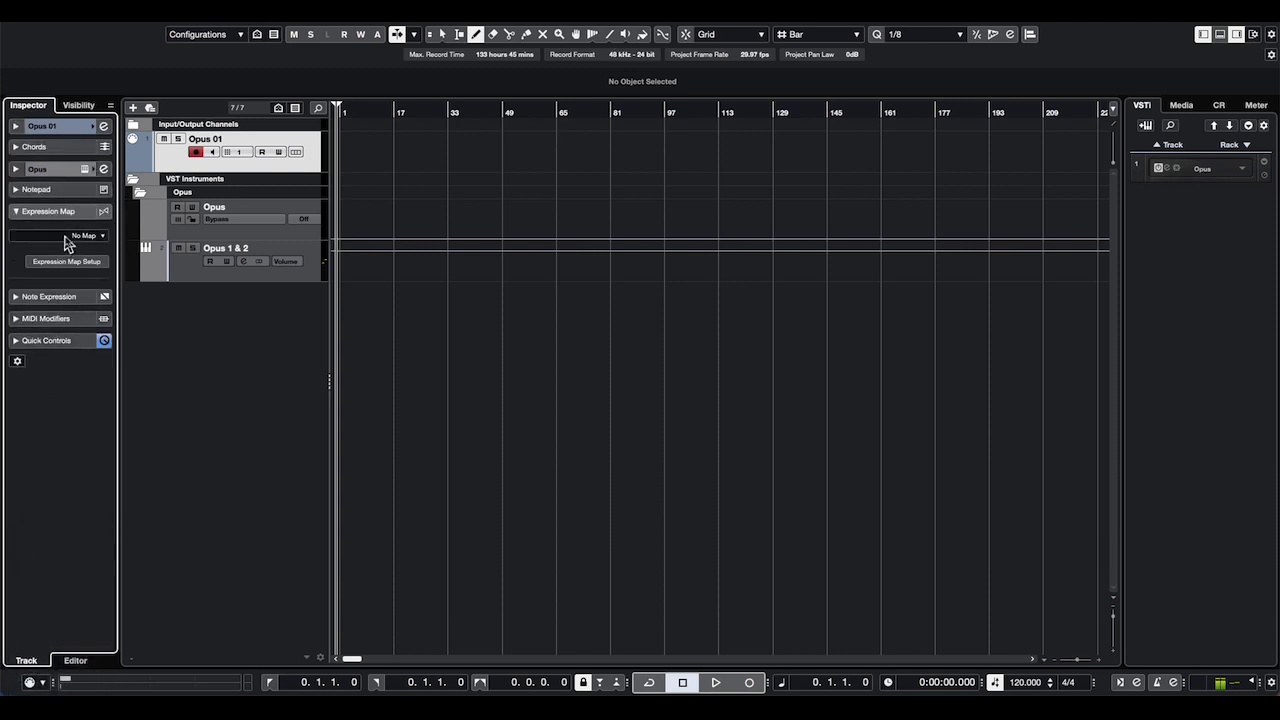
click(68, 240)
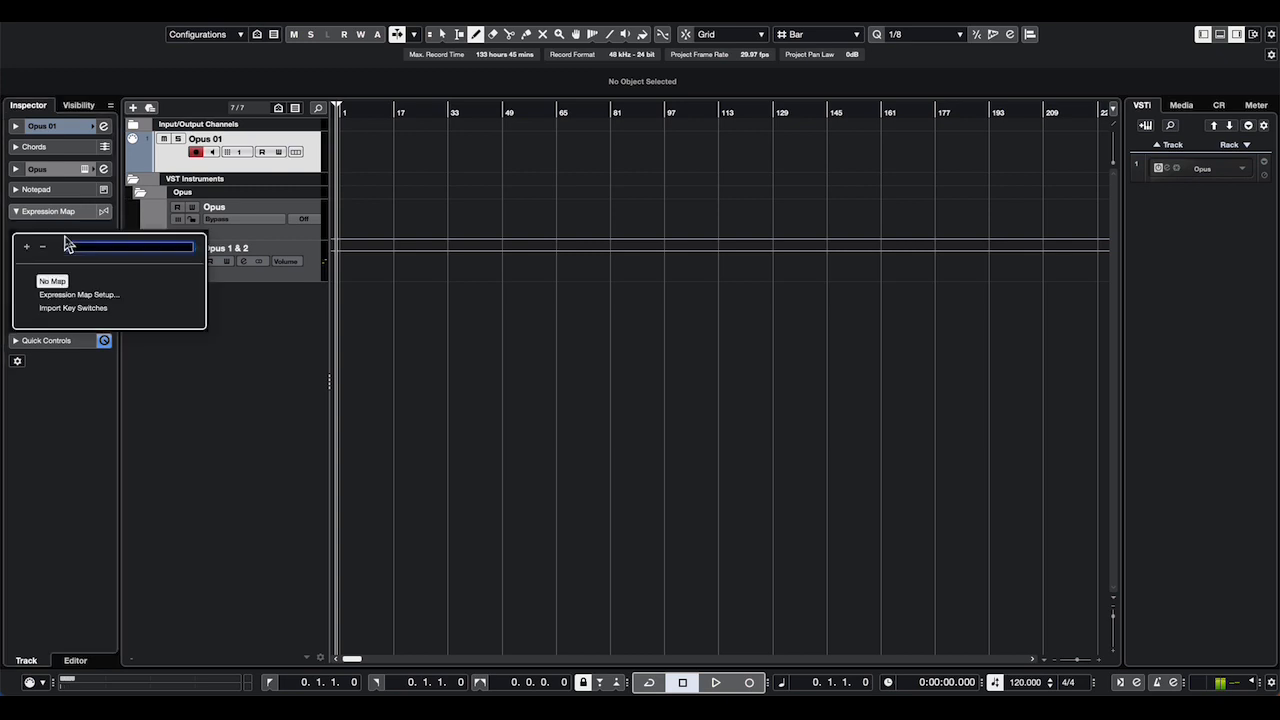
click(78, 295)
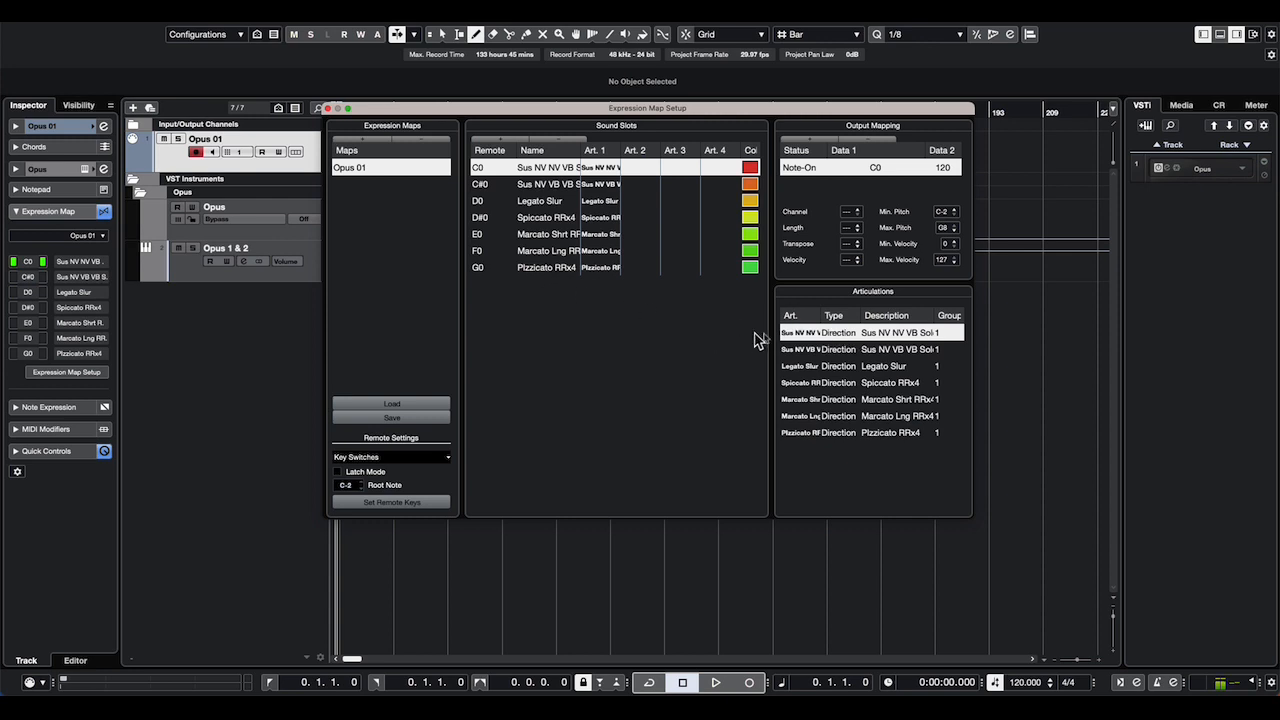
Change the type of all seven articulations, from Sus NV NV VB Solo to Pizzicato RRx4, to Attribute.
click(838, 334)
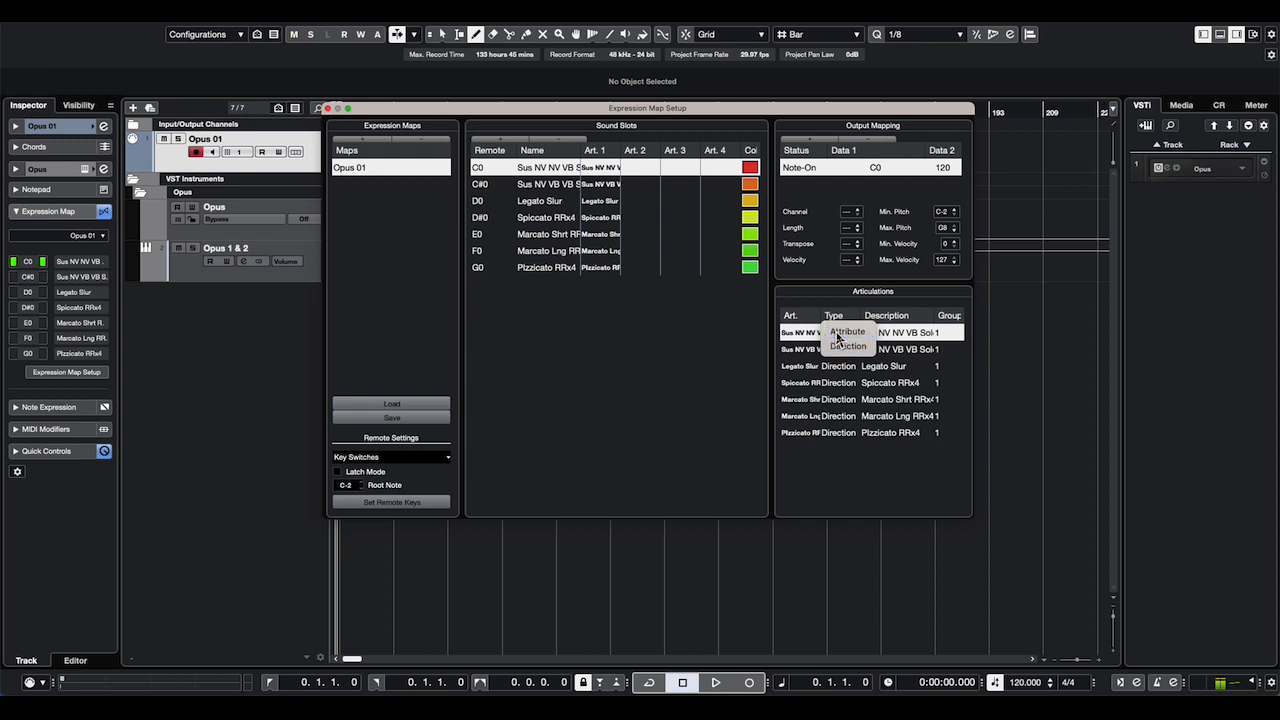
click(845, 332)
click(840, 350)
click(843, 352)
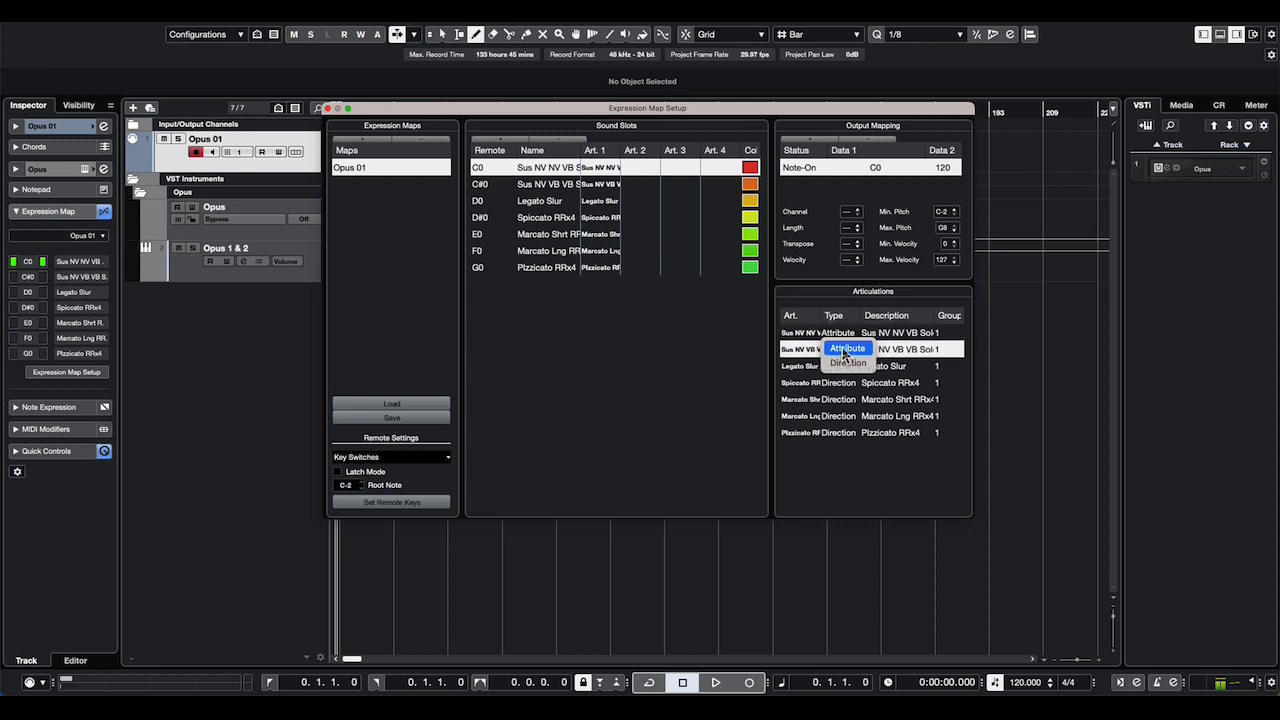
click(845, 350)
click(846, 366)
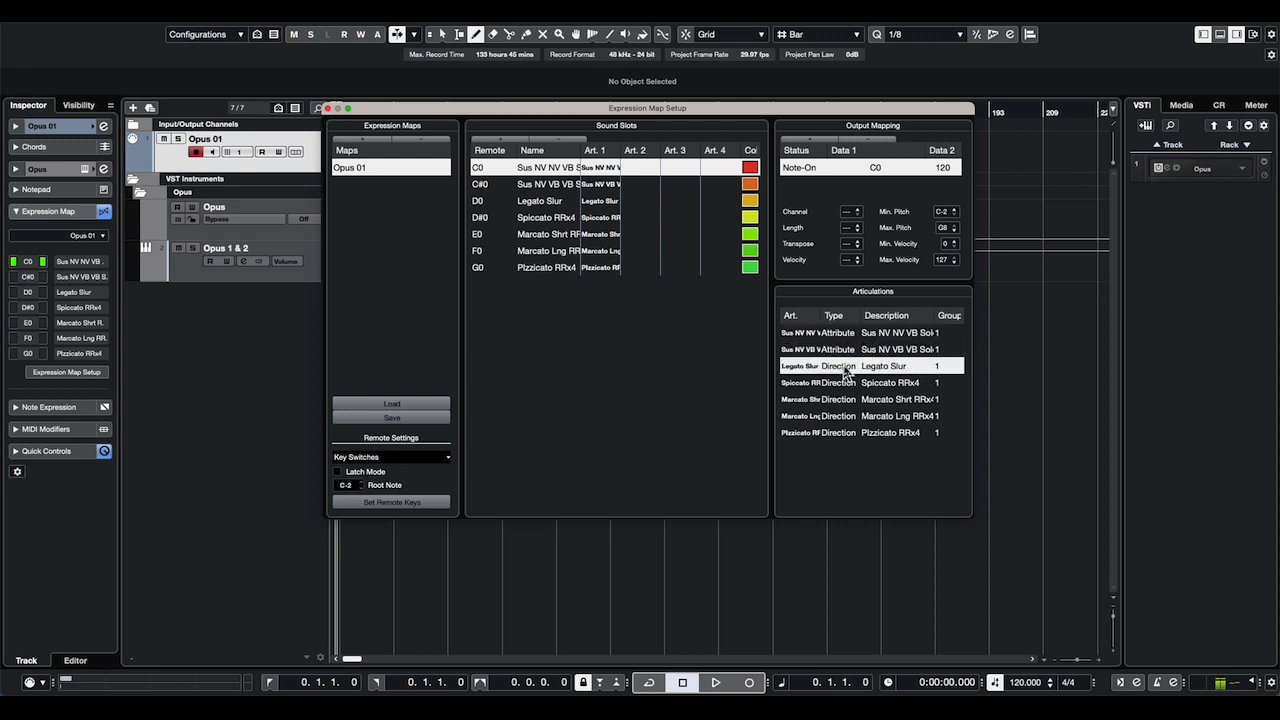
click(846, 366)
click(845, 366)
click(846, 383)
click(846, 383)
click(845, 383)
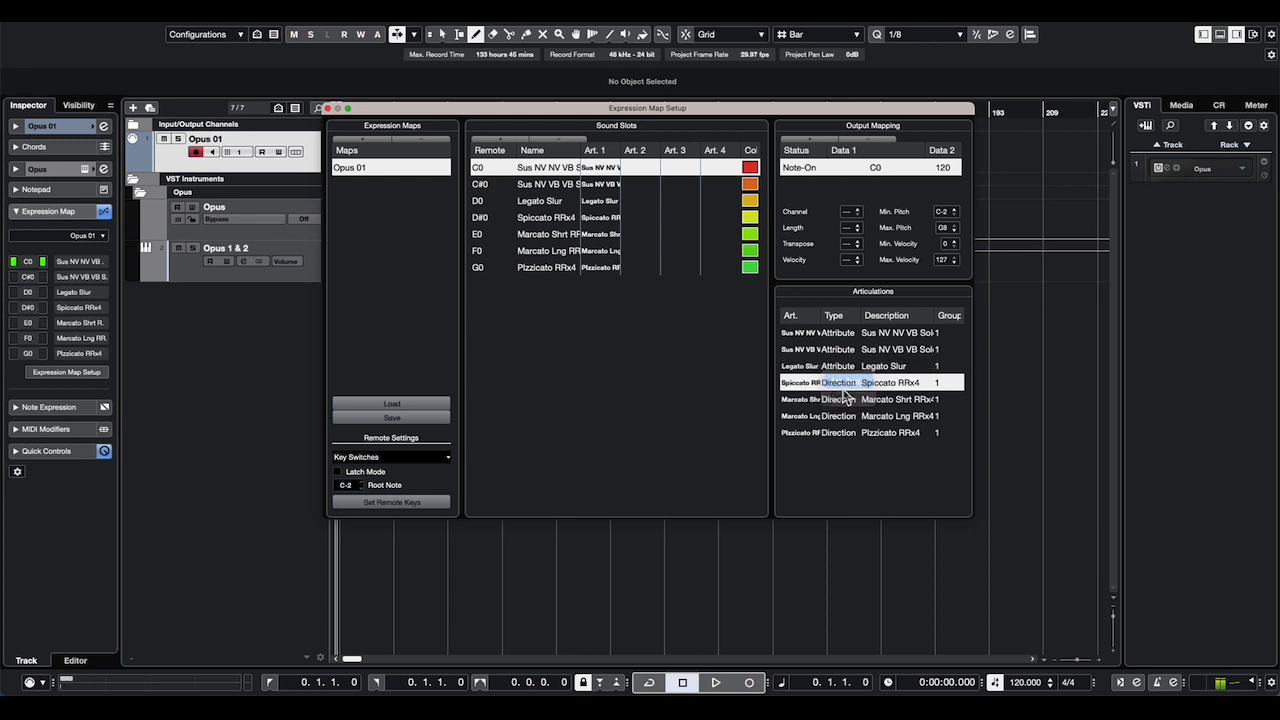
click(840, 400)
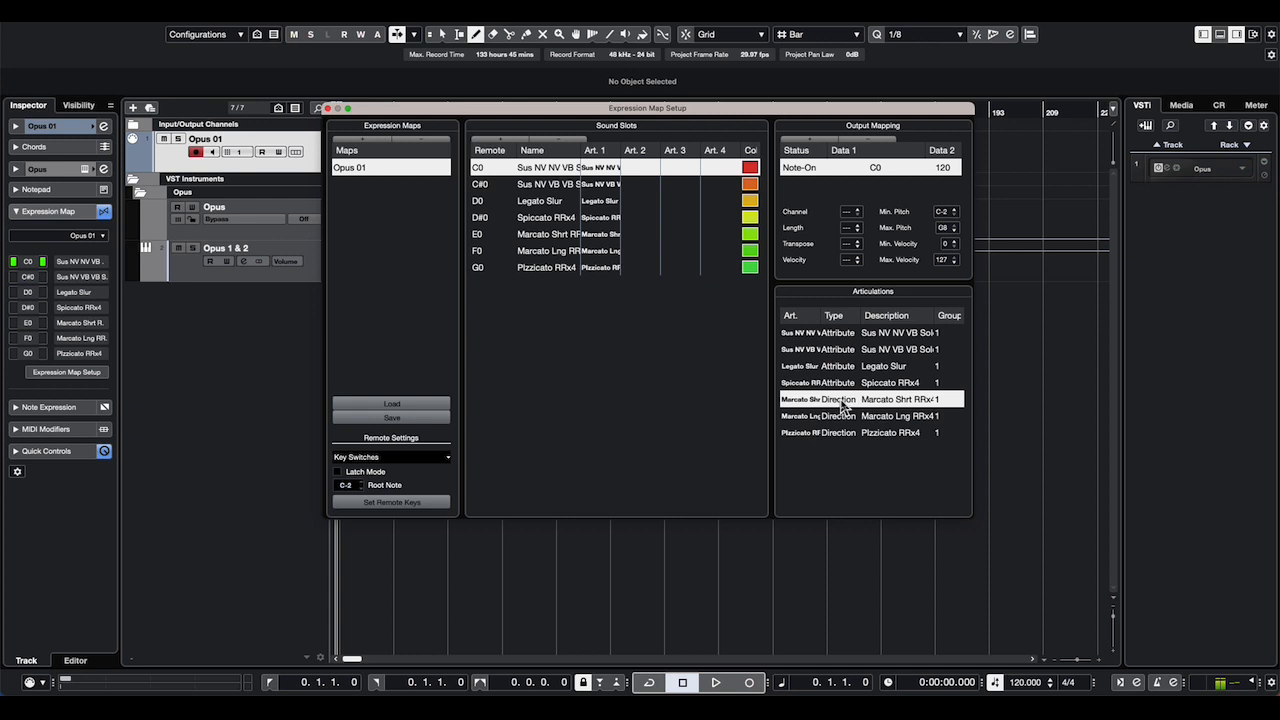
click(843, 400)
click(845, 399)
click(841, 416)
click(840, 418)
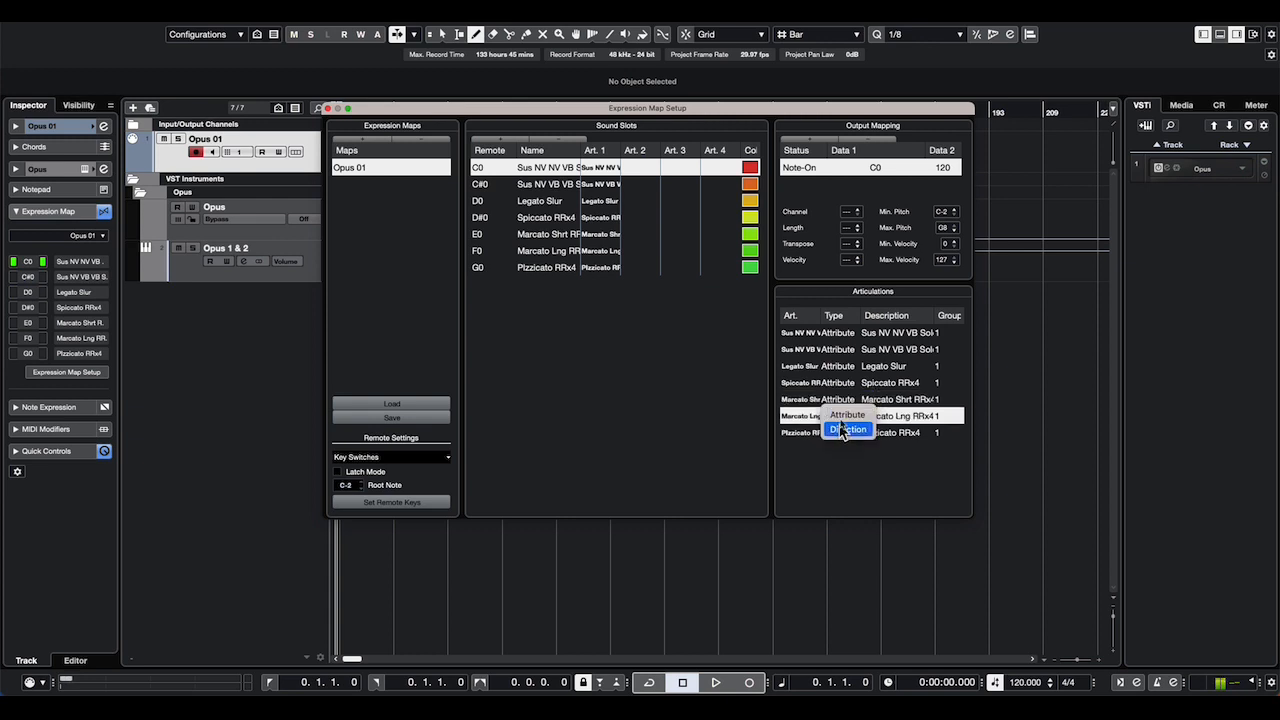
click(842, 410)
click(837, 433)
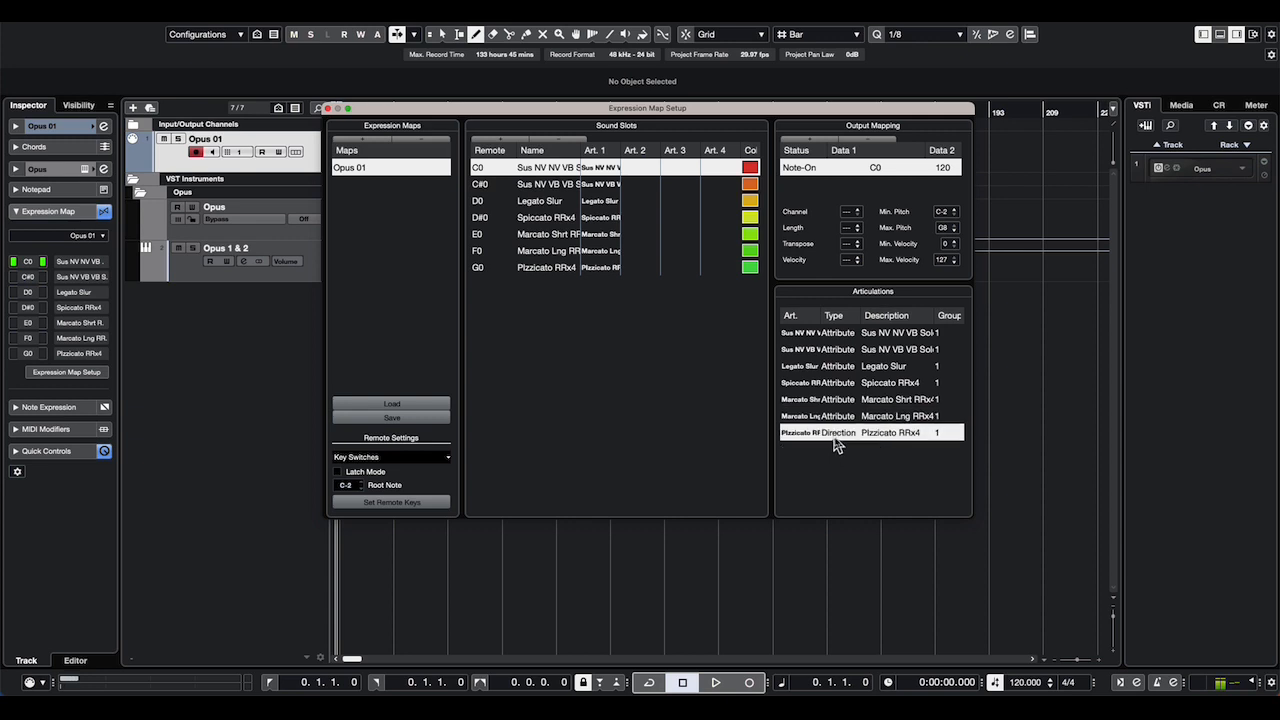
click(837, 433)
click(842, 426)
Set the color of the G0 Pizzicato RRx4 sound slot to Color 11.
click(747, 270)
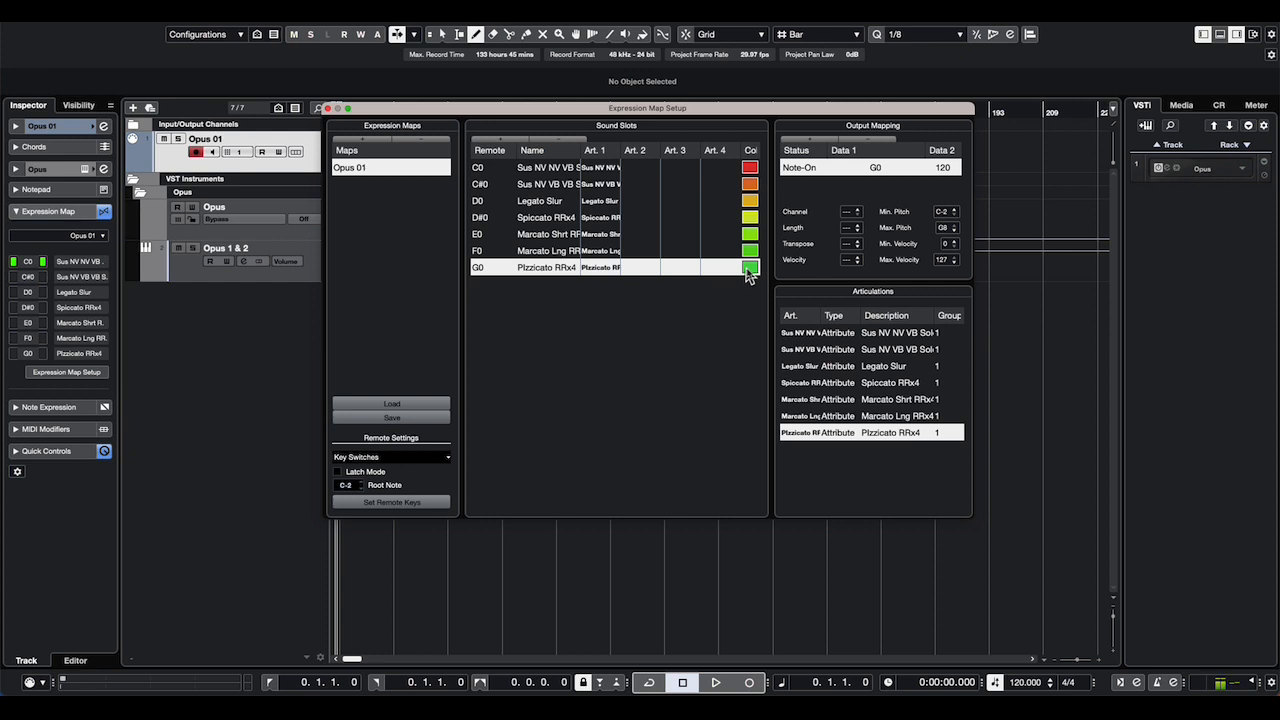
click(750, 270)
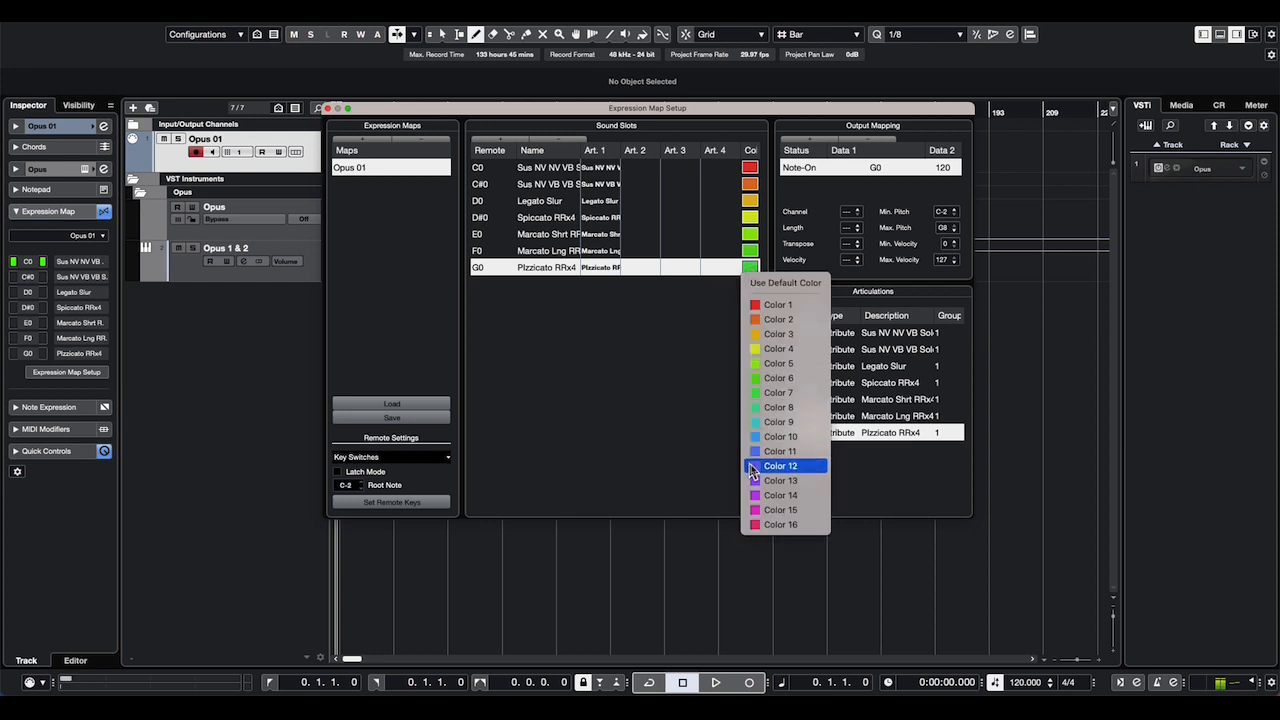
click(757, 452)
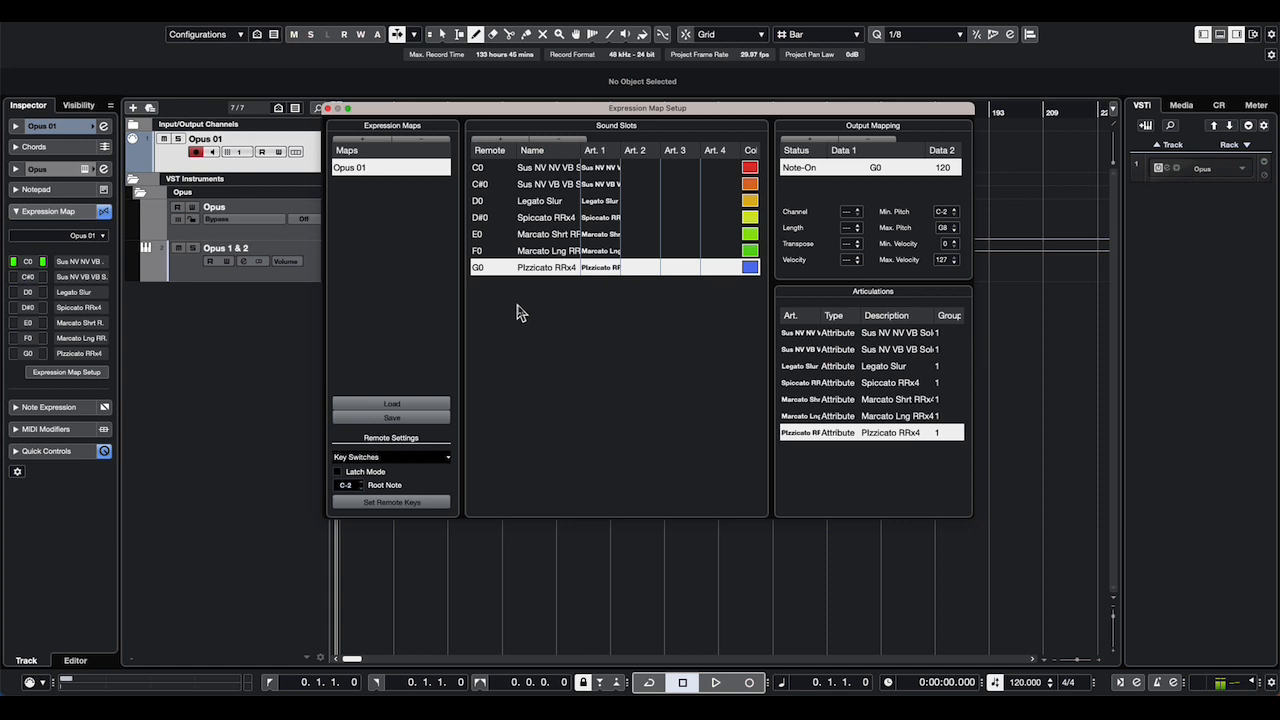
Save the expression map as Cello KS Master+Pizz in the Articulations folder and close the Expression Map Setup.
click(390, 420)
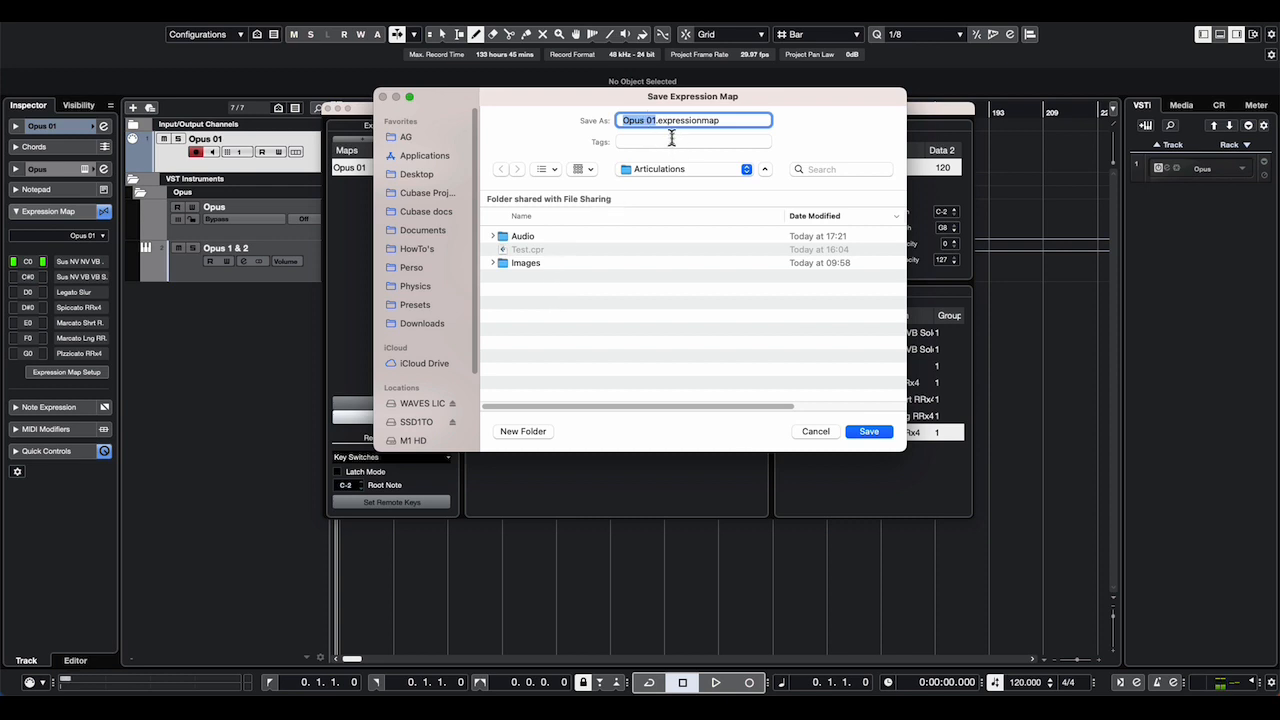
text(Cello KS Master+Pizz)
click(869, 431)
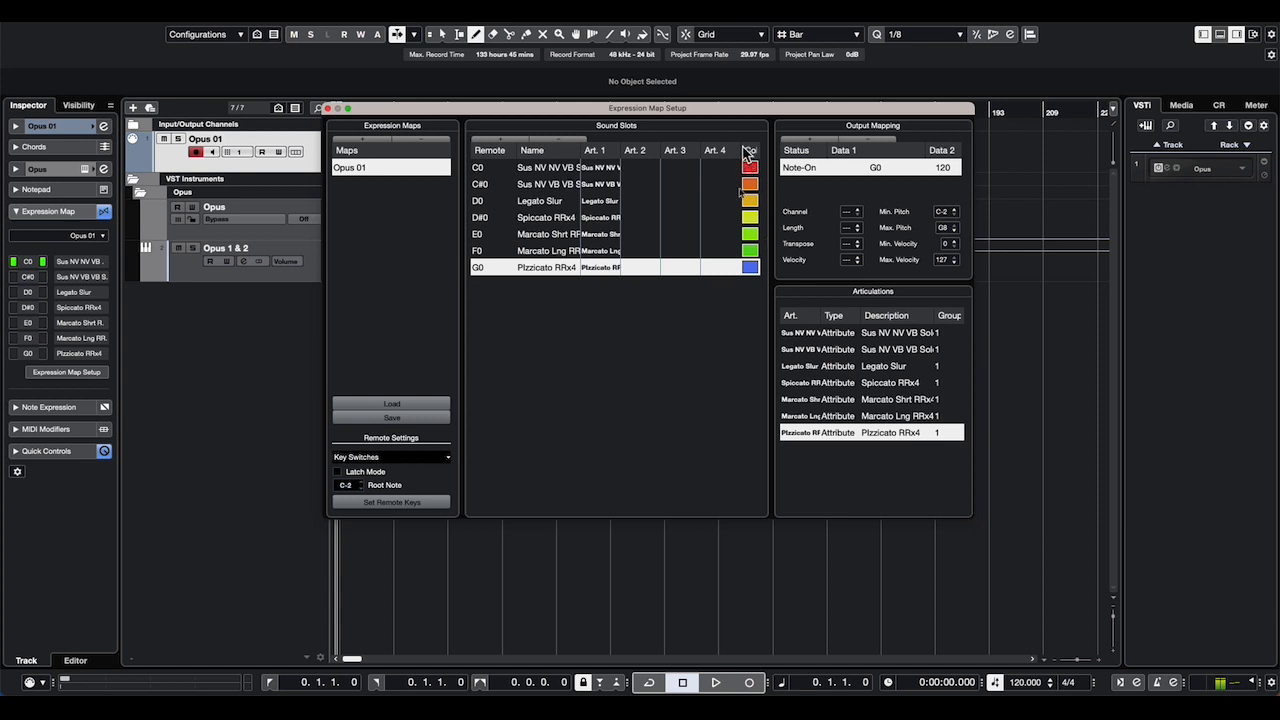
click(327, 108)
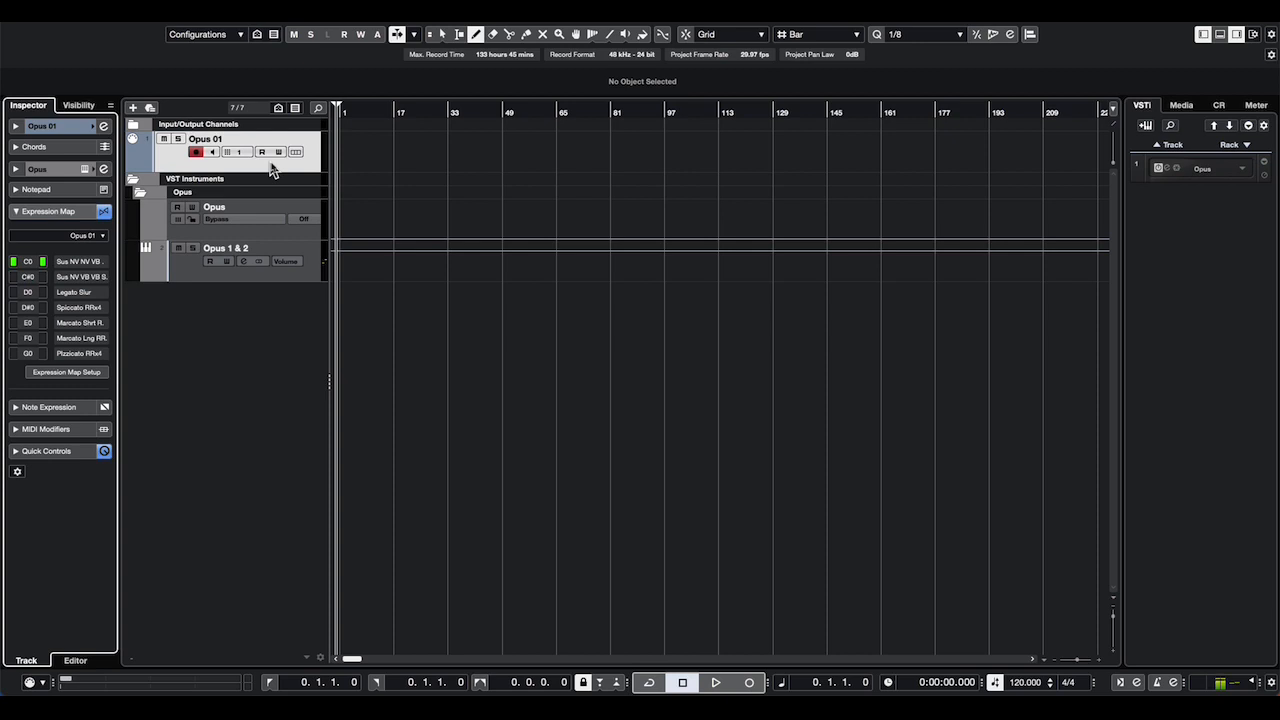
Record a melody about seven bars long on the Opus 01 track and open the recorded part in the Key Editor.
key(KP_Multiply)
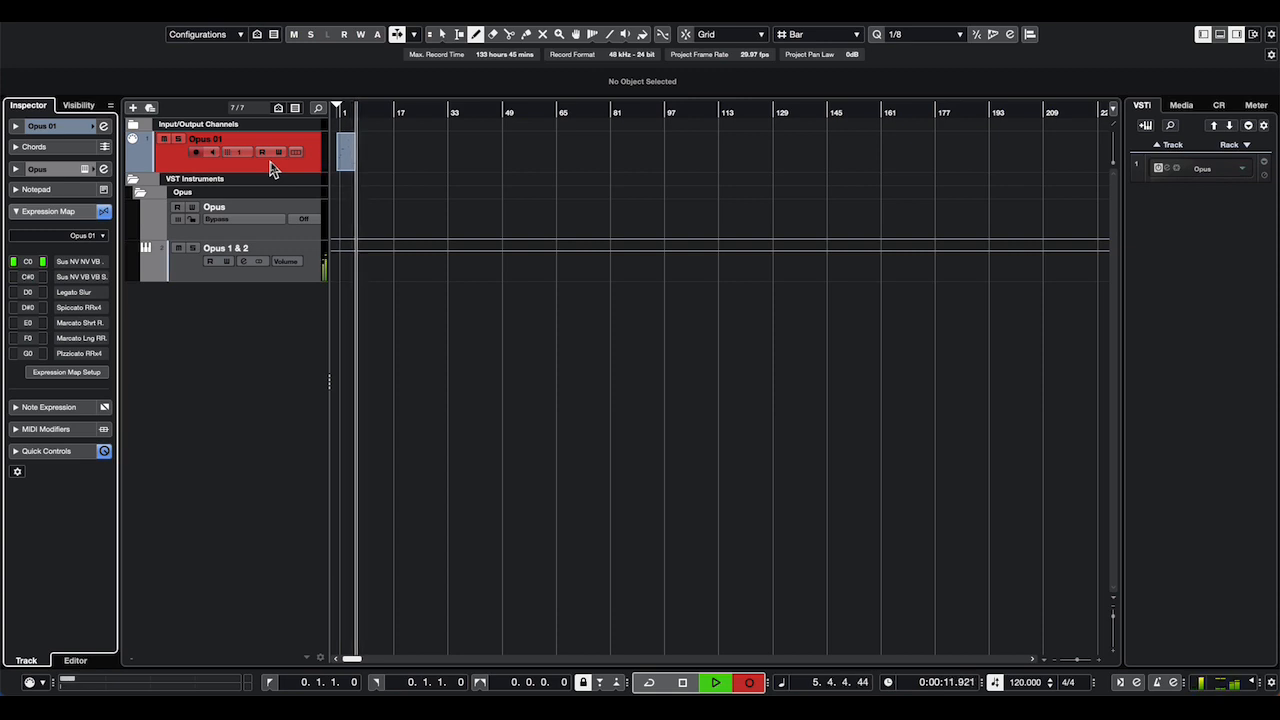
key(space)
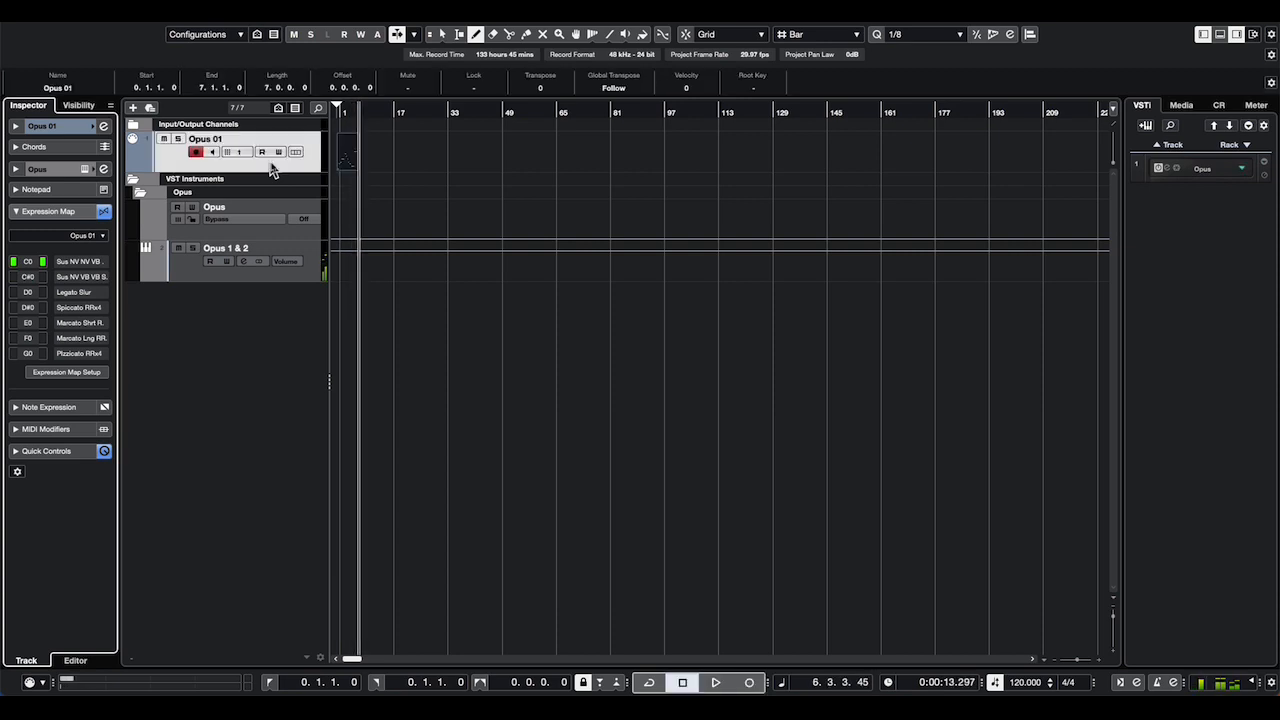
click(442, 34)
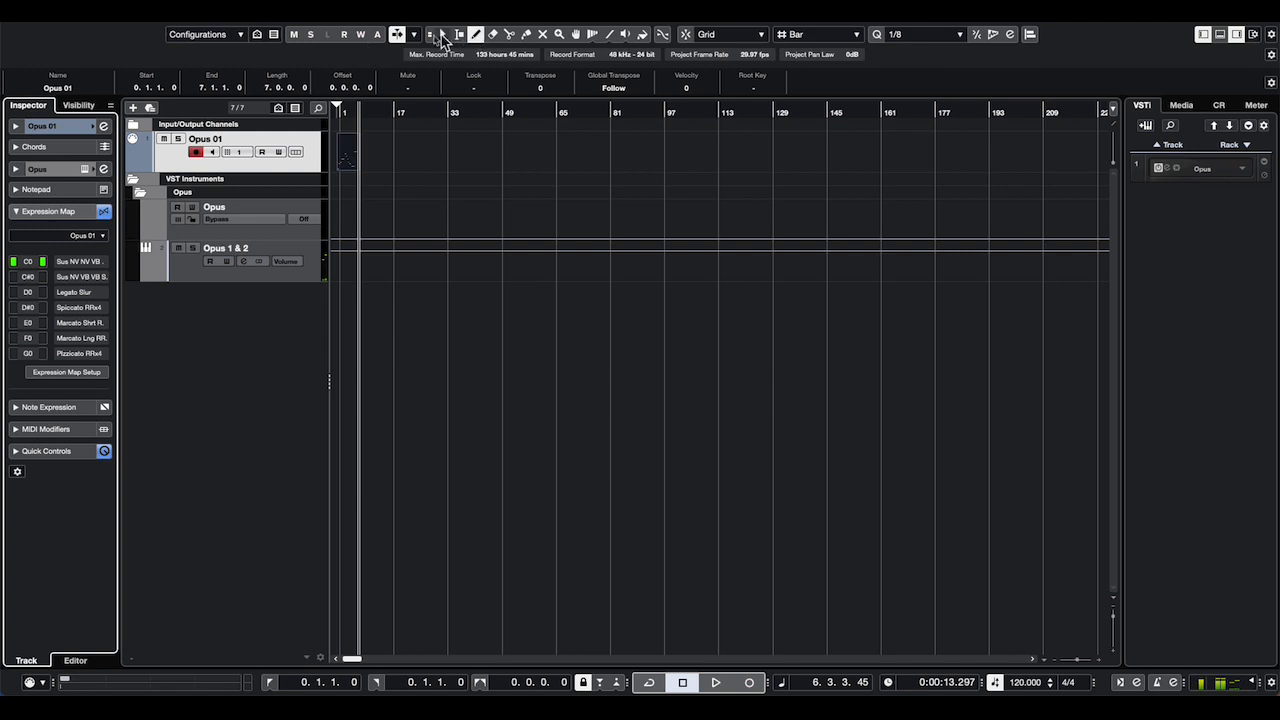
double_click(344, 157)
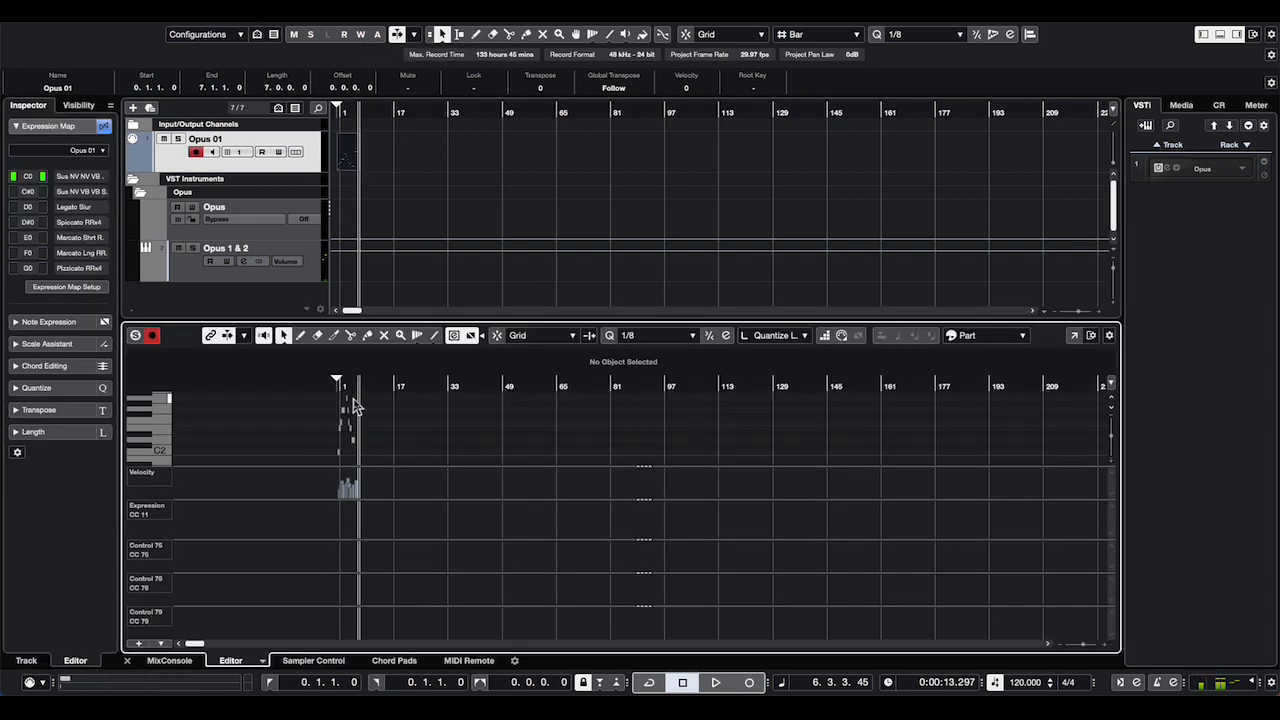
key(h)
key(h)
key(h)
key(h)
key(h)
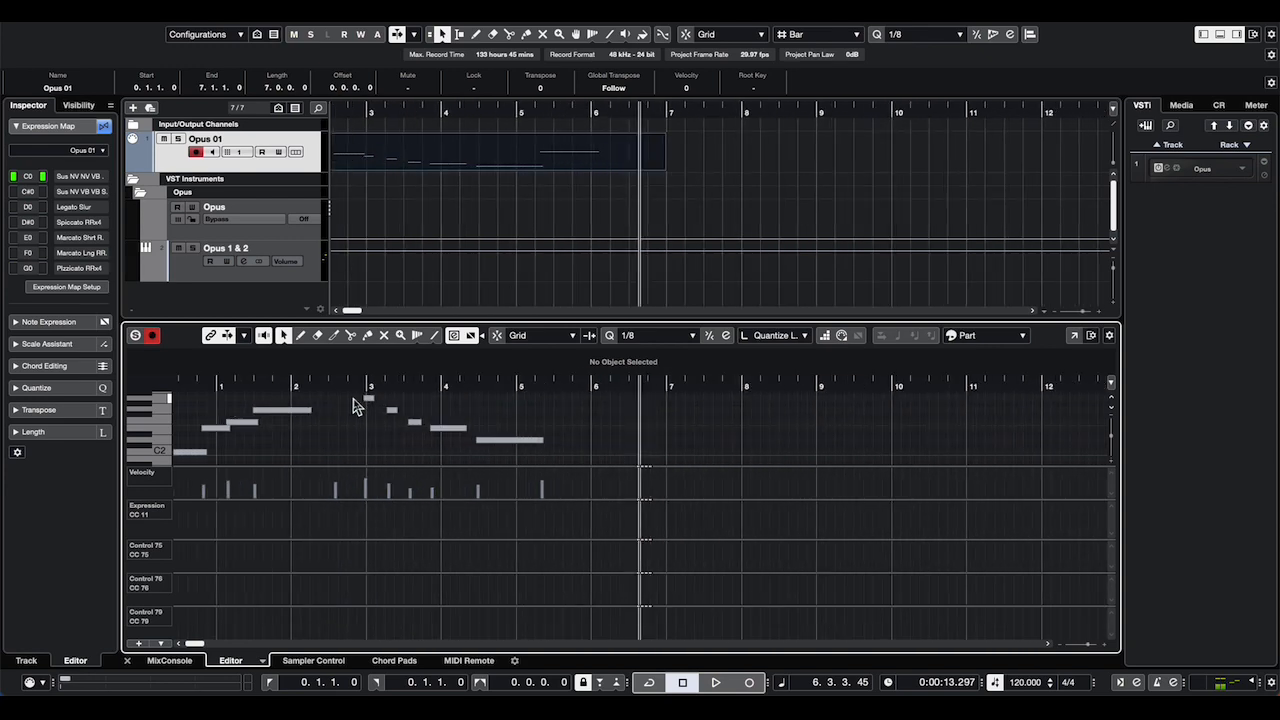
key(Home)
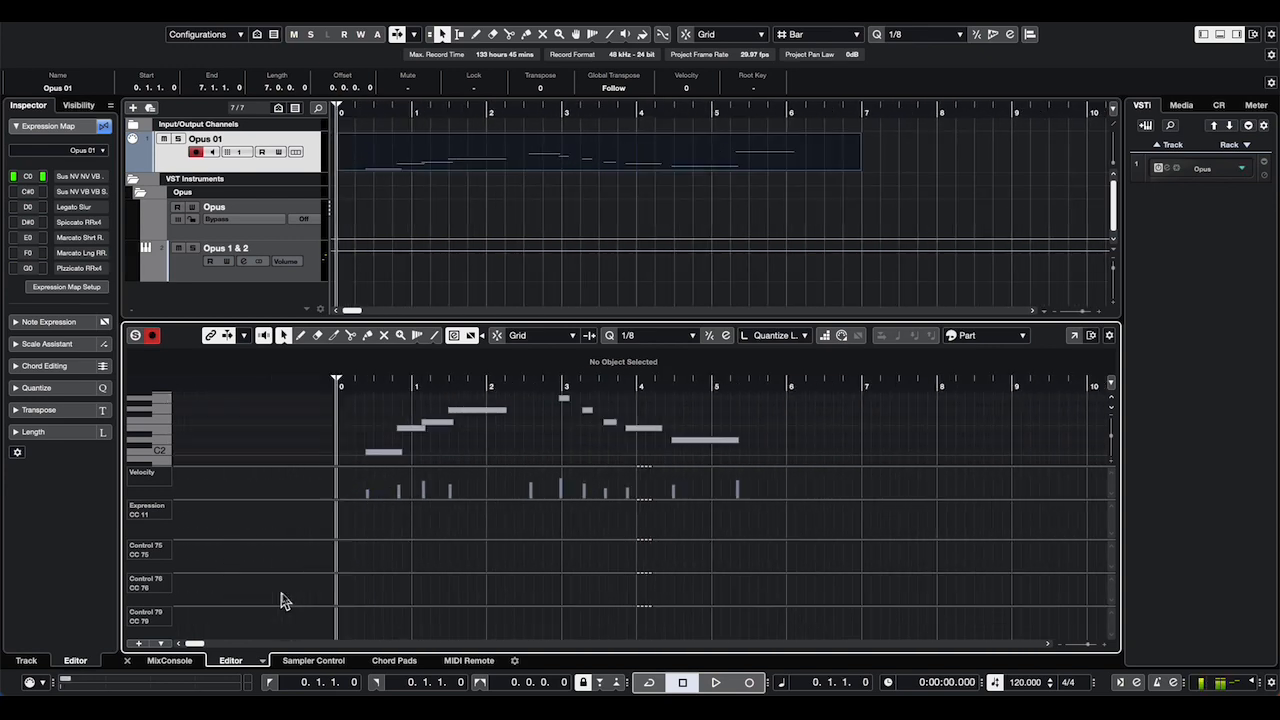
Show the Articulations/Dynamics controller lane below the notes and enlarge it so the articulation names are readable.
click(138, 645)
scroll(160, 640, down, 10)
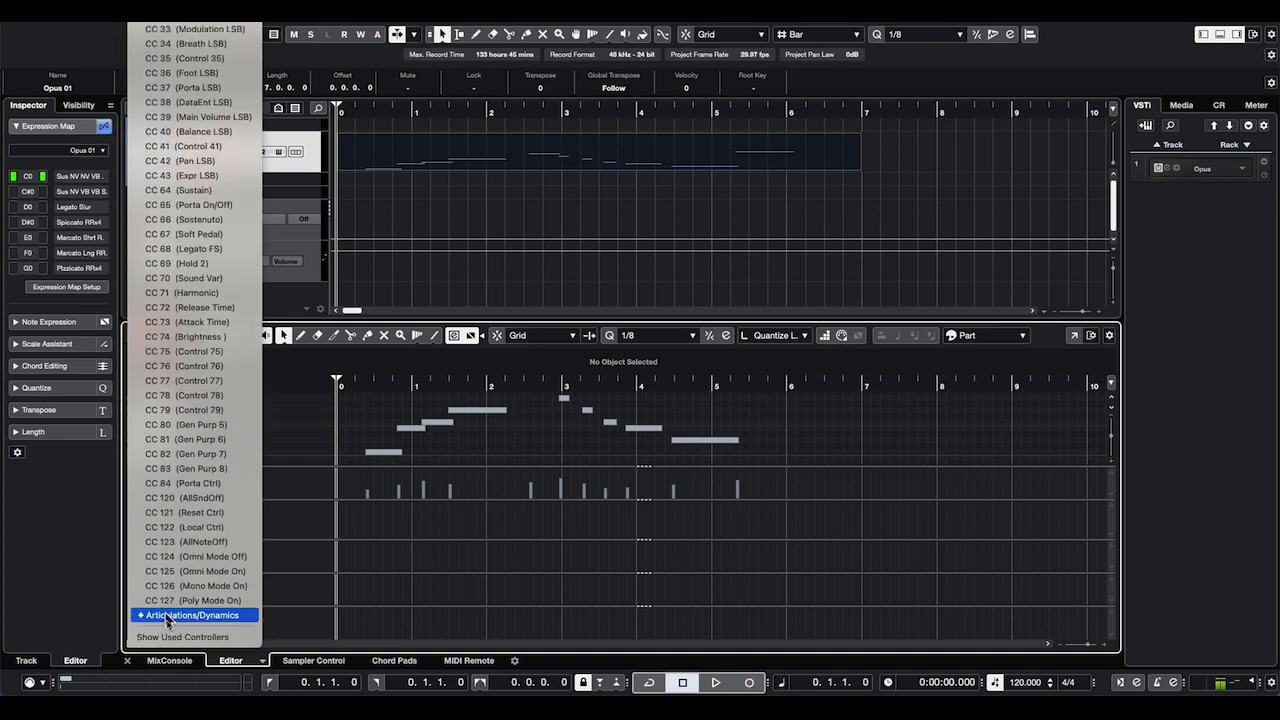
click(167, 640)
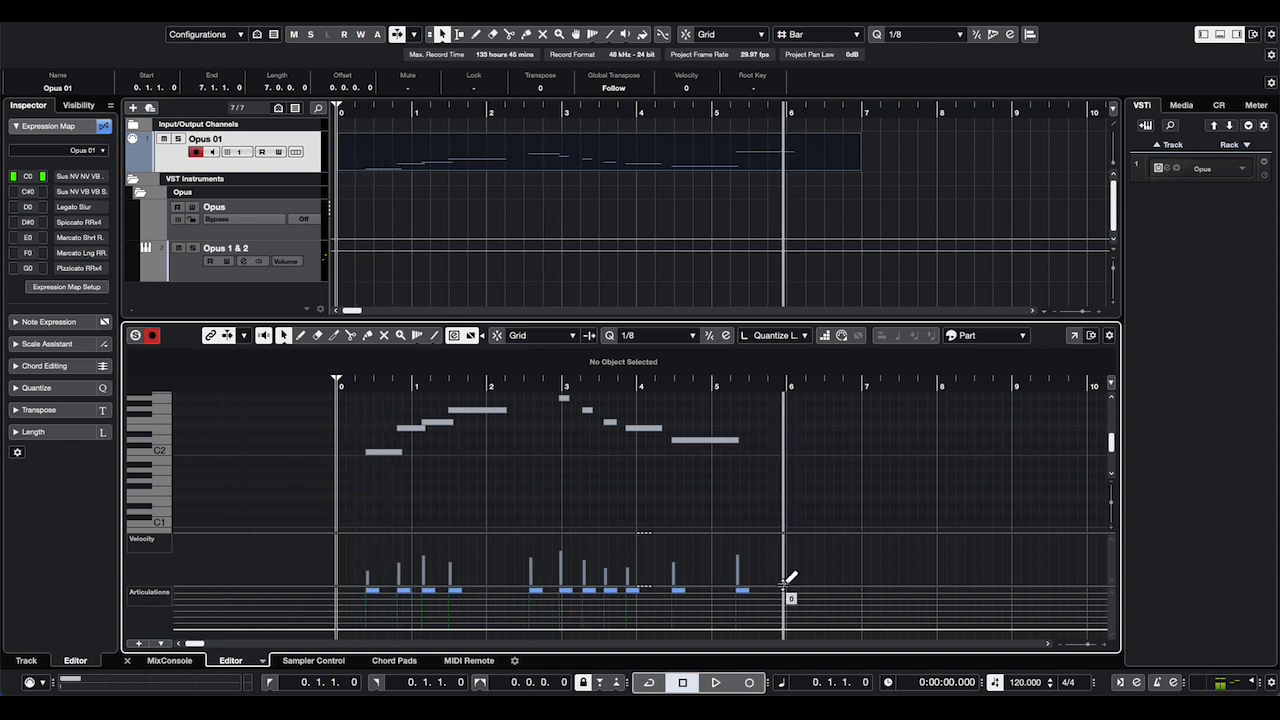
drag(782, 586, 778, 560)
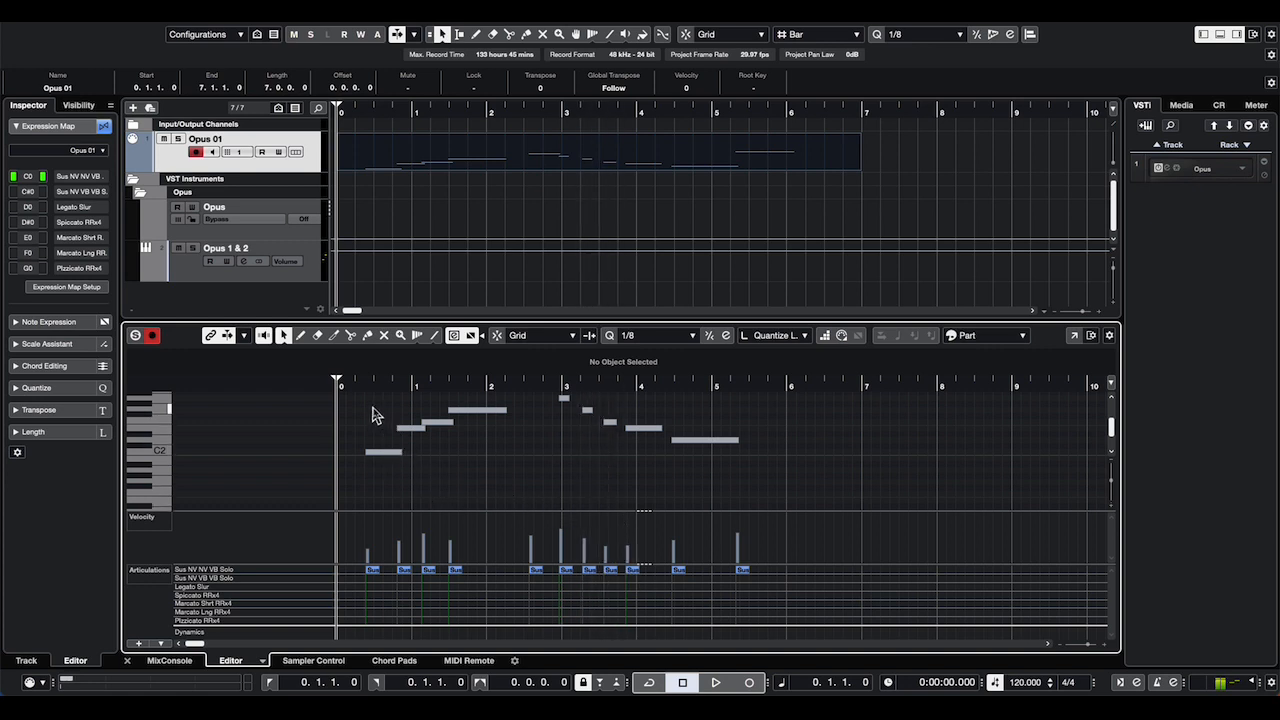
Assign the Marcato Shrt RRx4 articulation to the first three notes of the melody.
drag(372, 415, 440, 488)
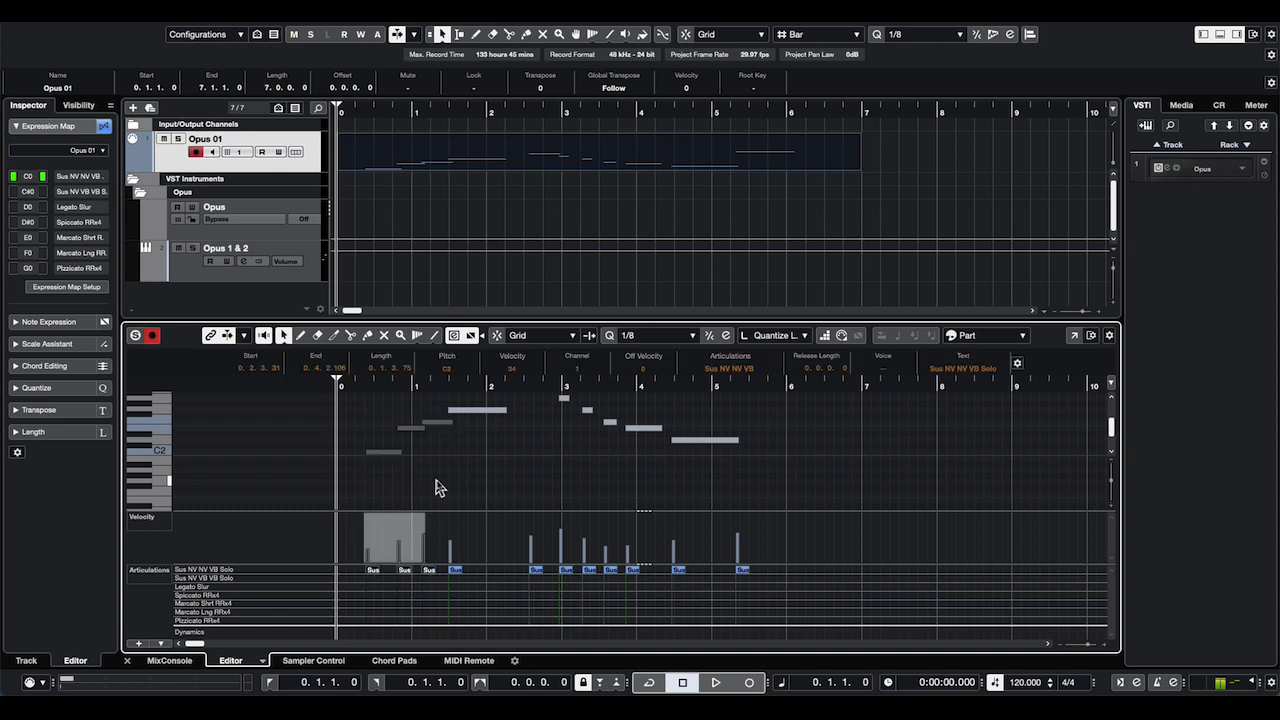
click(716, 372)
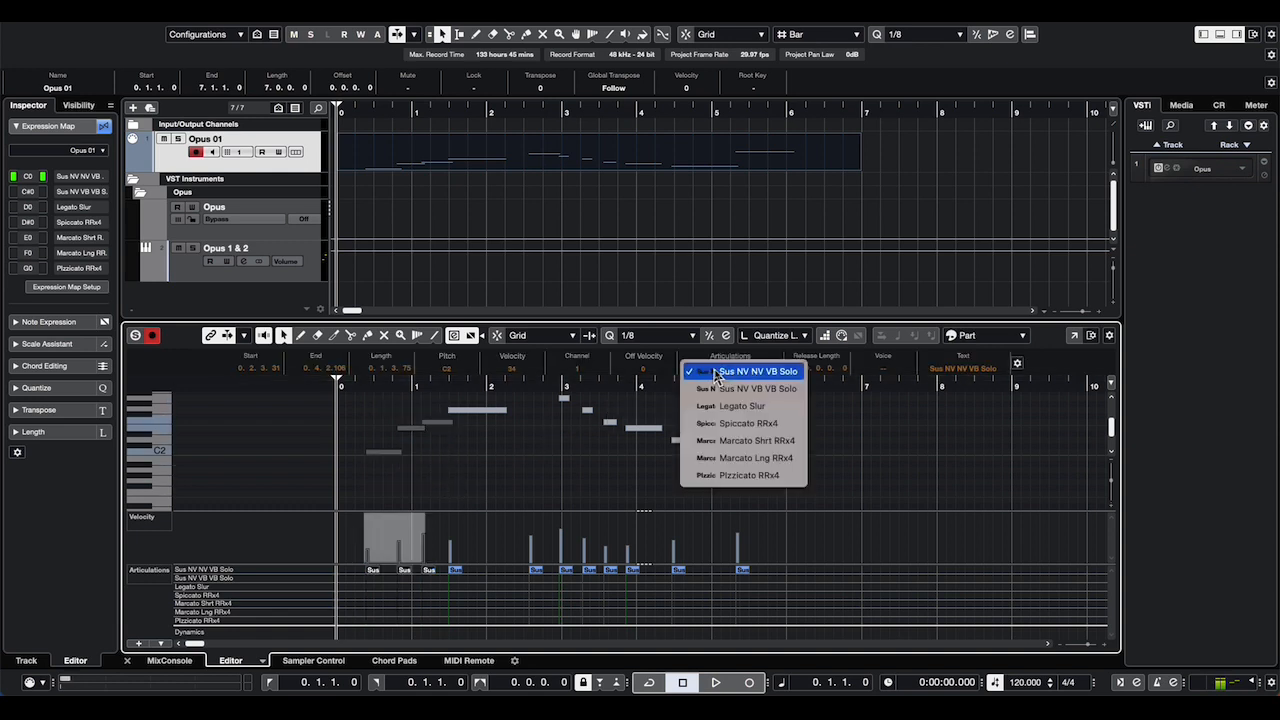
click(714, 441)
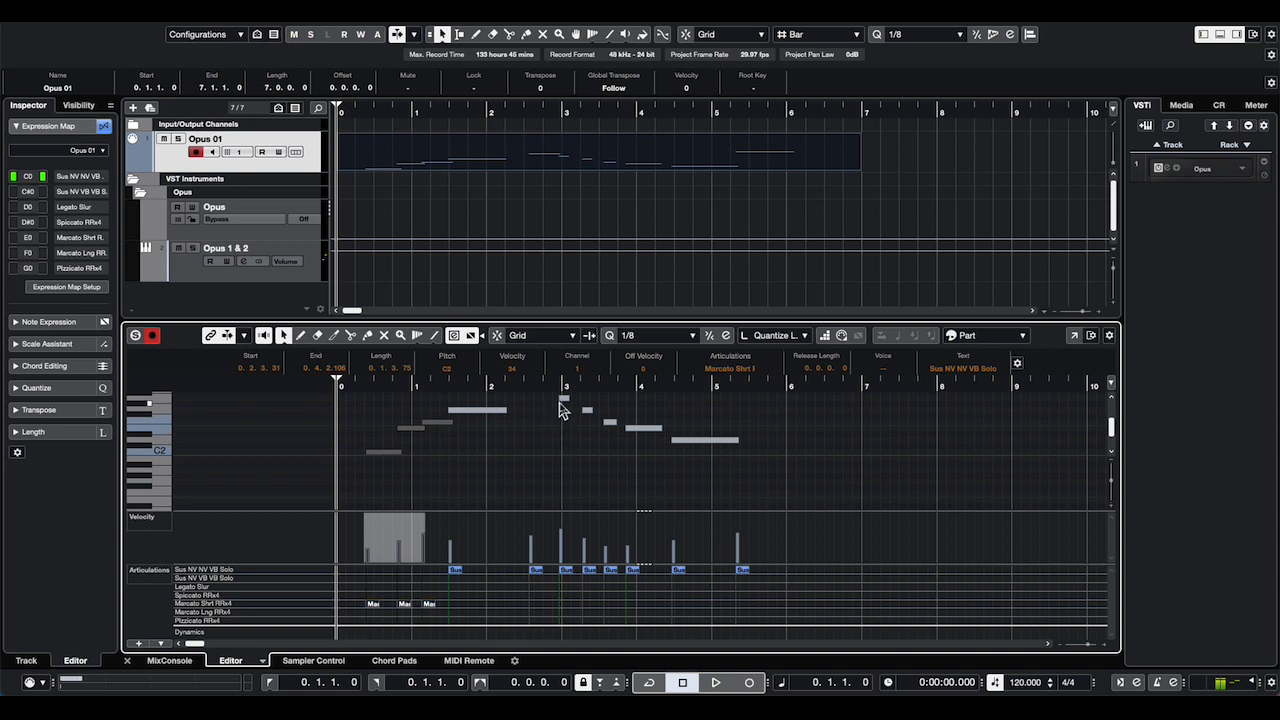
Assign the Pizzicato RRx4 articulation to the four descending notes from bar 3 to bar 4.
drag(550, 398, 635, 447)
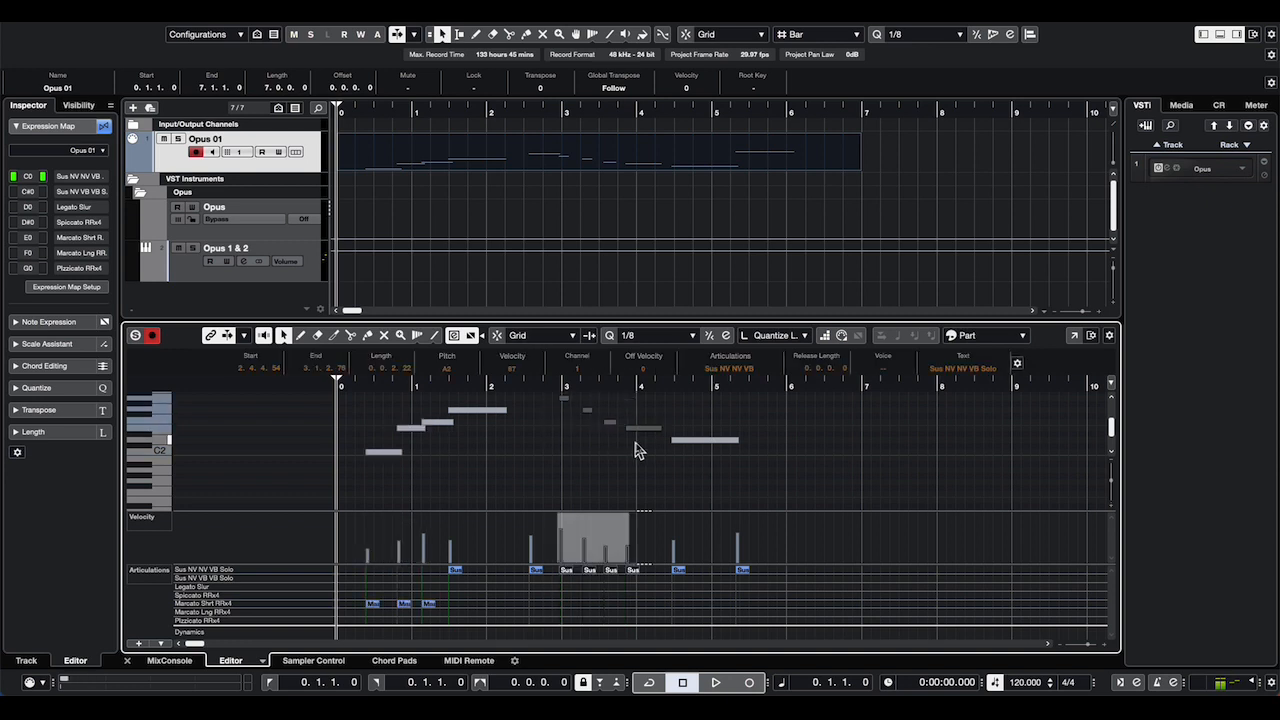
click(726, 370)
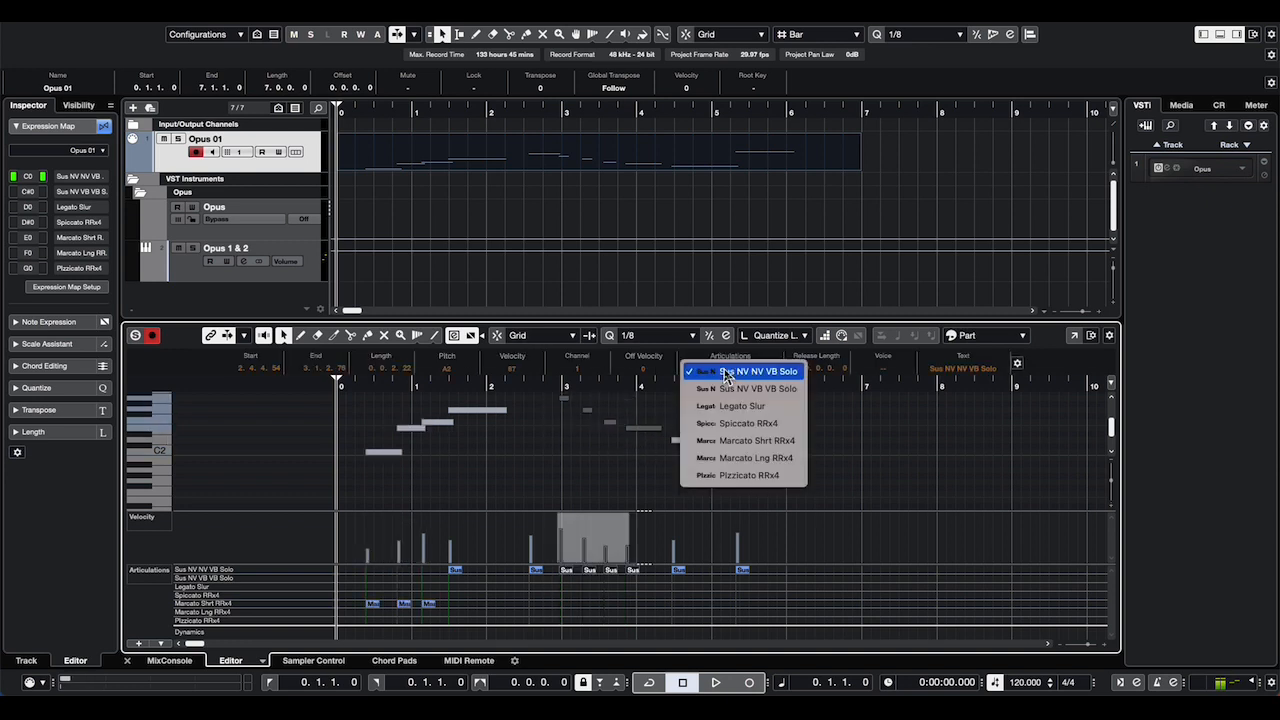
click(740, 475)
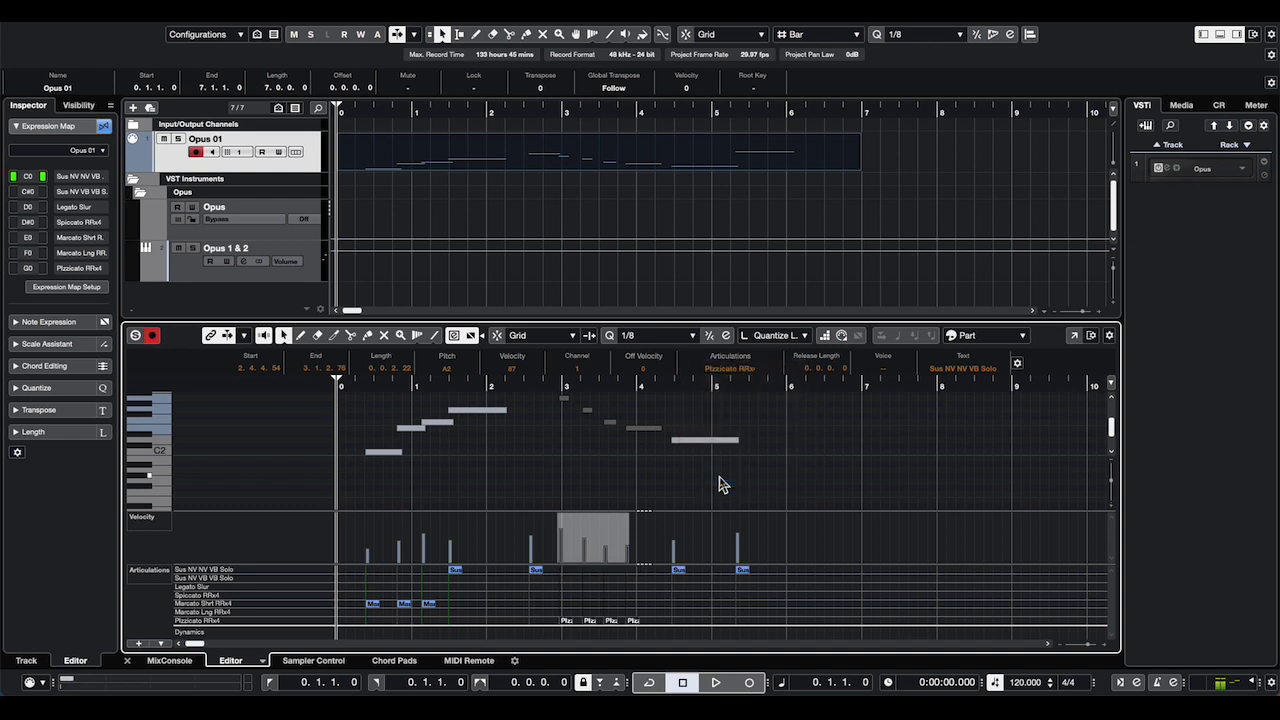
Color the notes in the Key Editor by Sound Slot and deselect all notes.
click(969, 343)
click(976, 365)
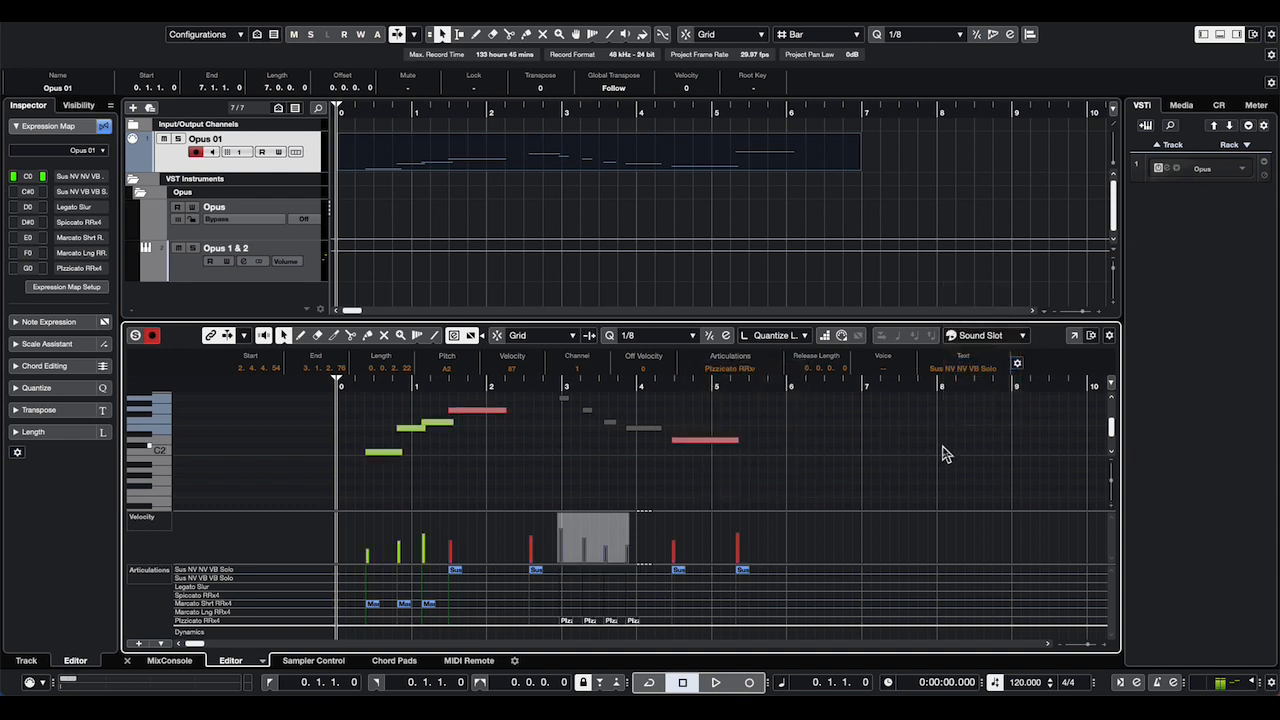
scroll(940, 453, up, 2)
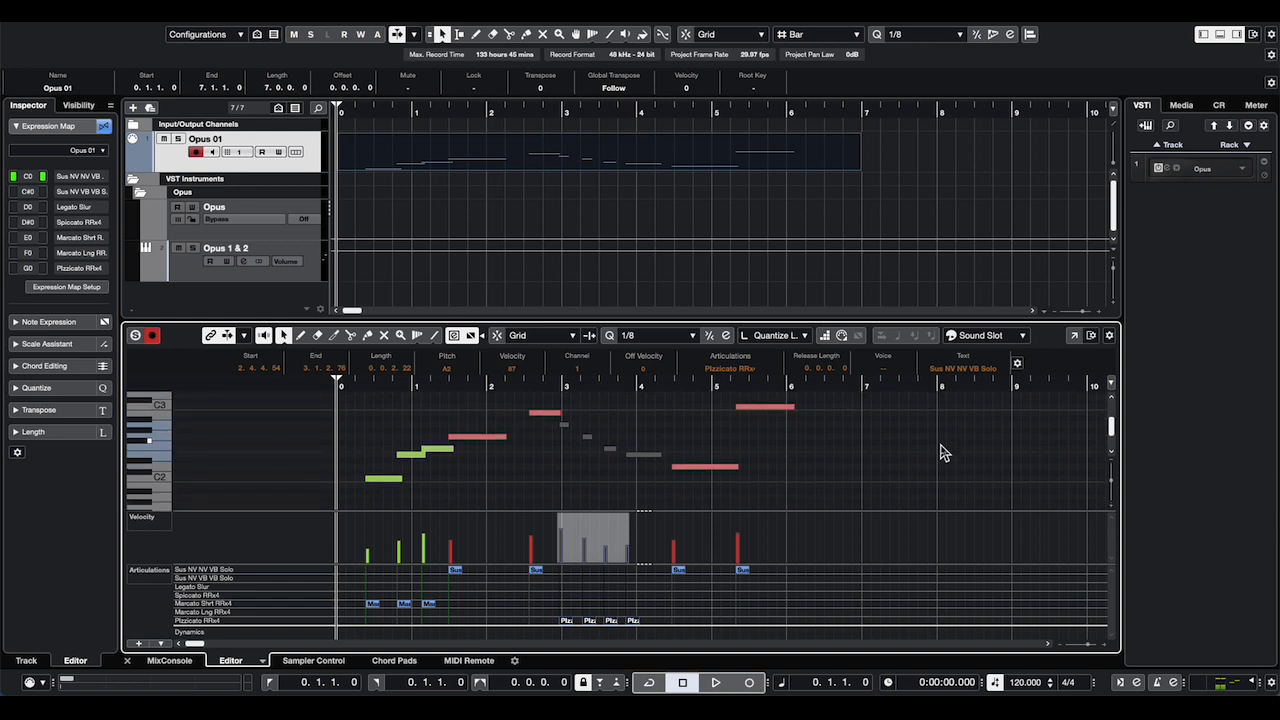
click(940, 453)
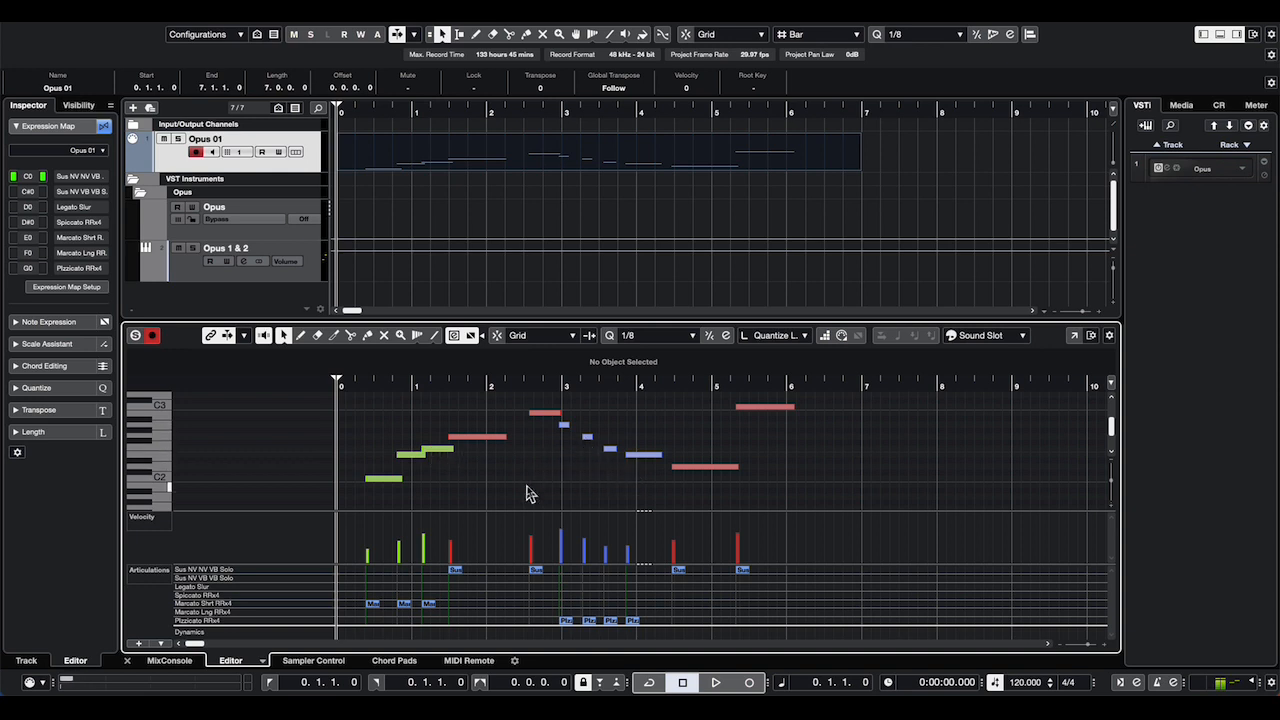
Play the melody through from the beginning, and replay its opening notes to check the articulation changes.
key(space)
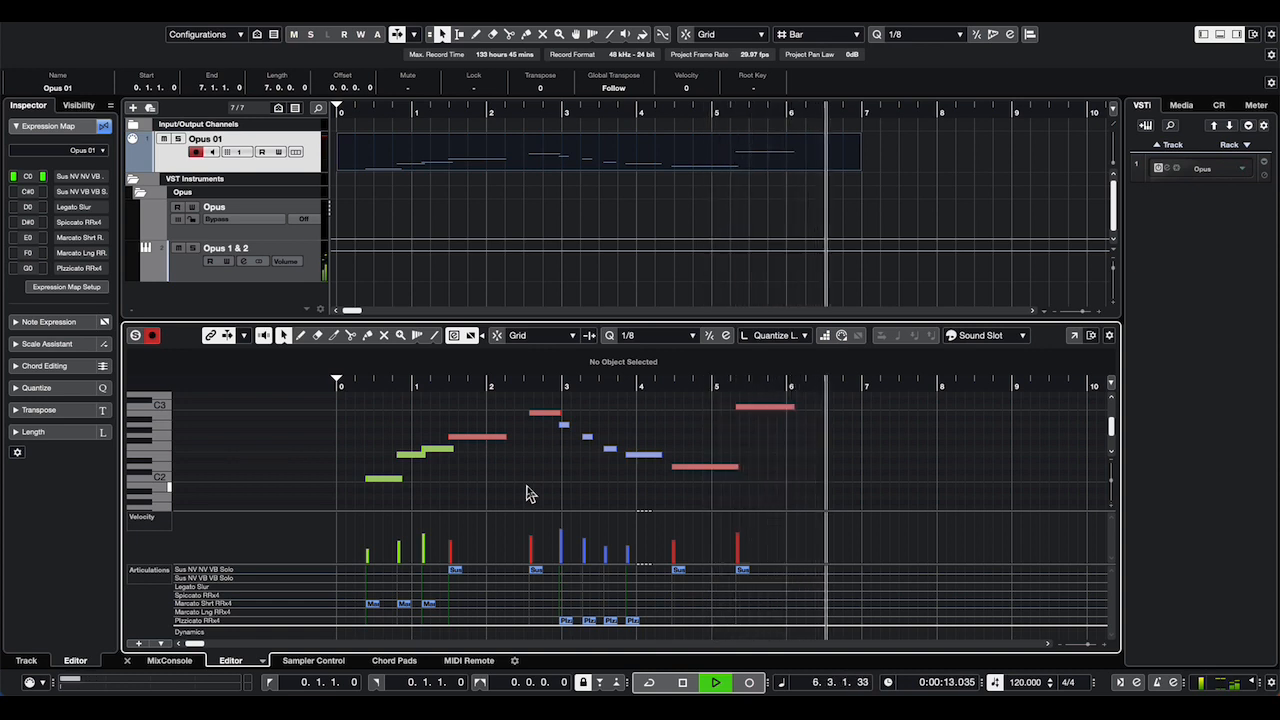
key(space)
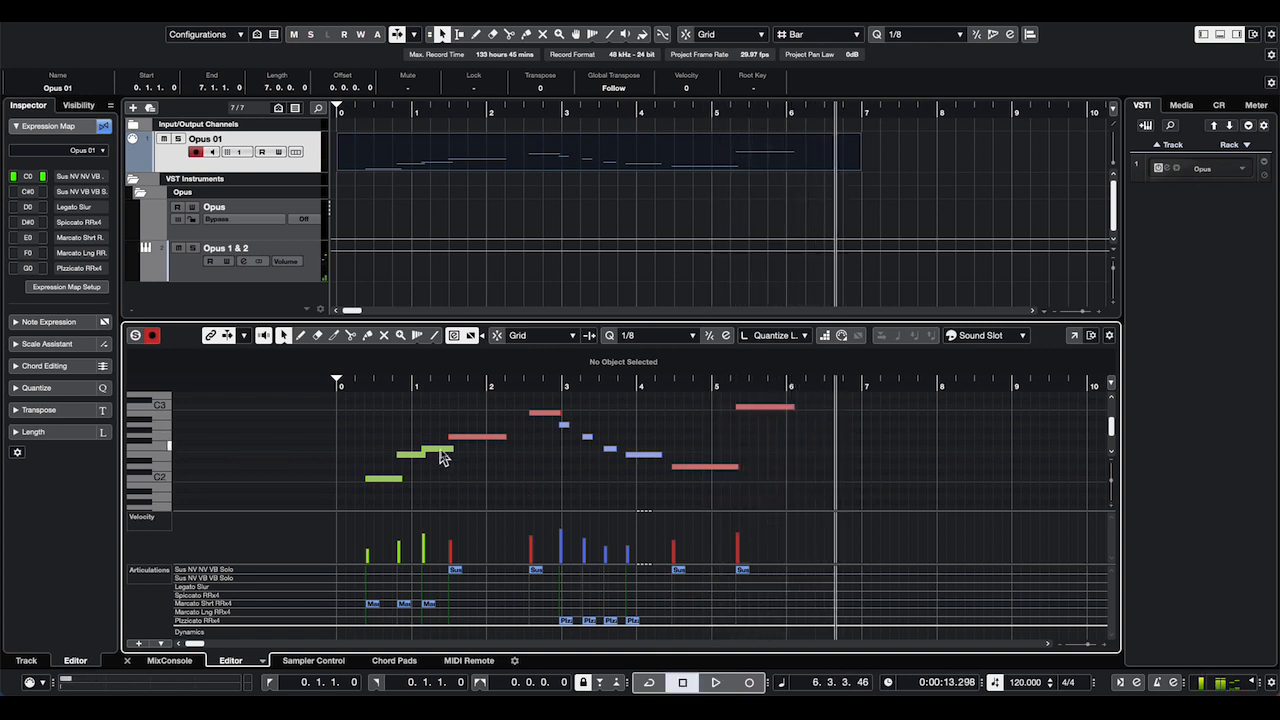
click(342, 381)
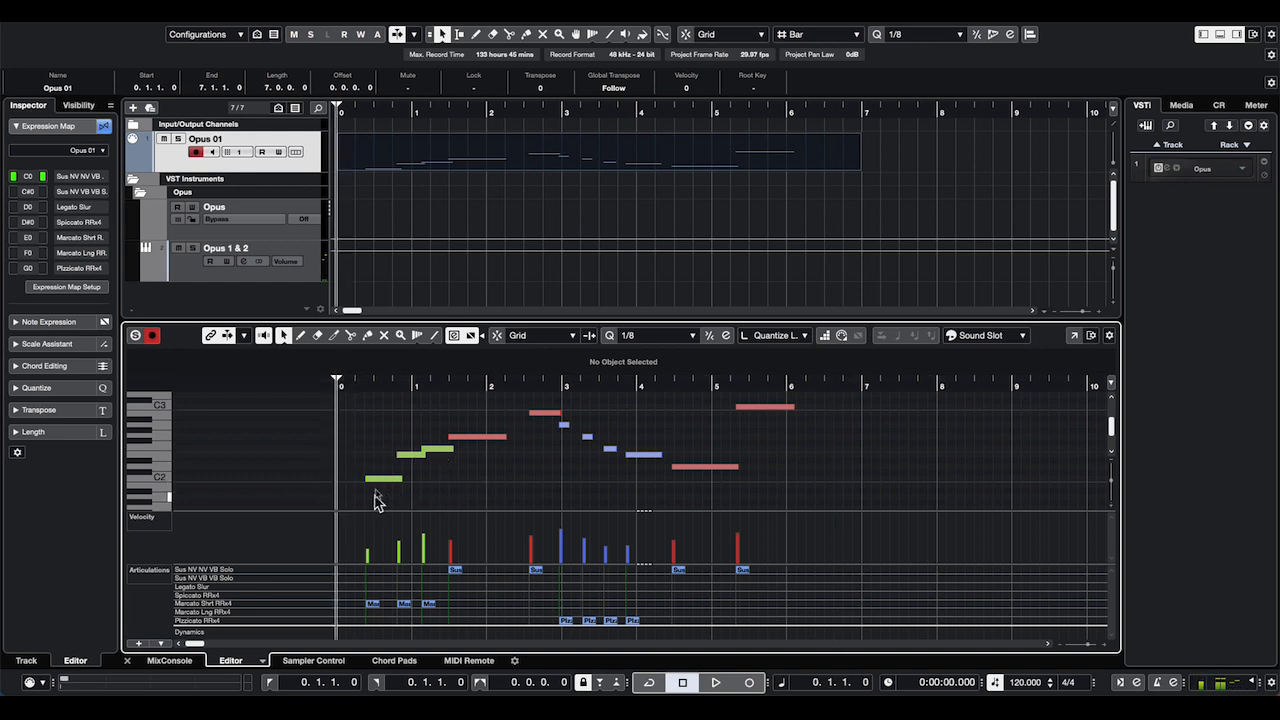
key(space)
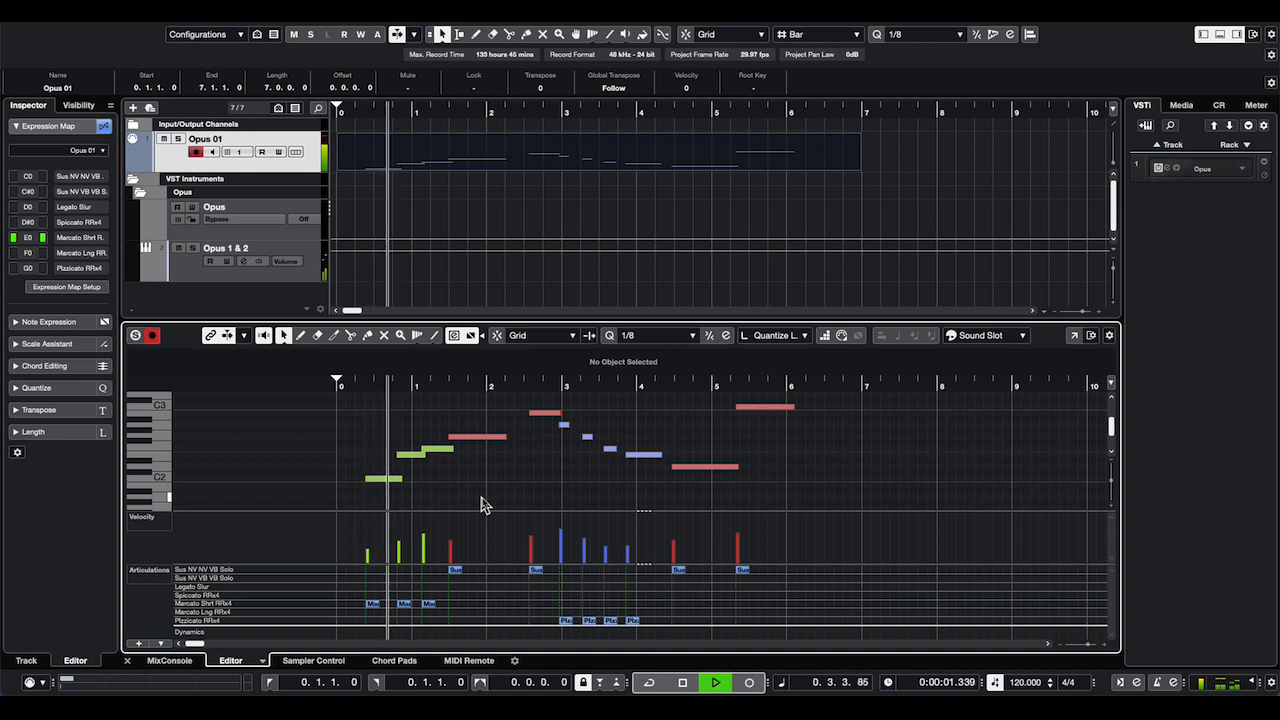
key(space)
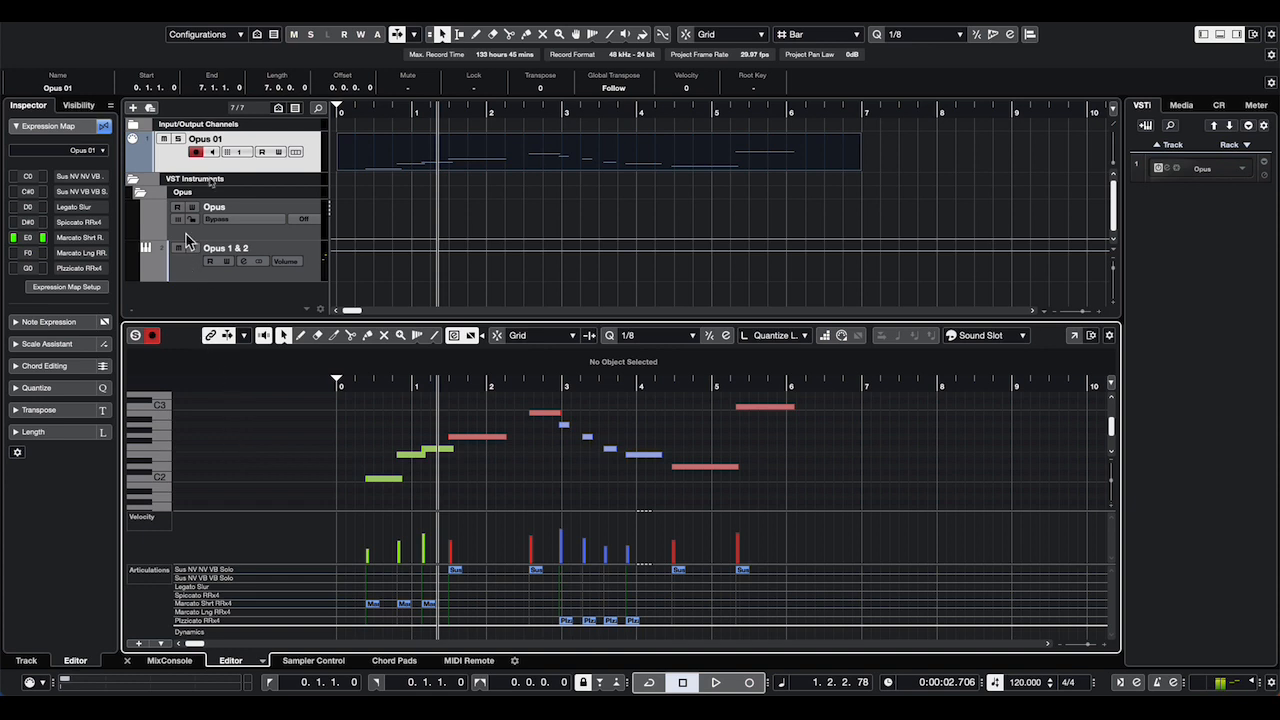
Open the Opus 01 track's instrument and select Solo Cello KS Master+Pizzi from the 05 Keyswitch folder of EW Hollywood Solo Cello.
click(170, 166)
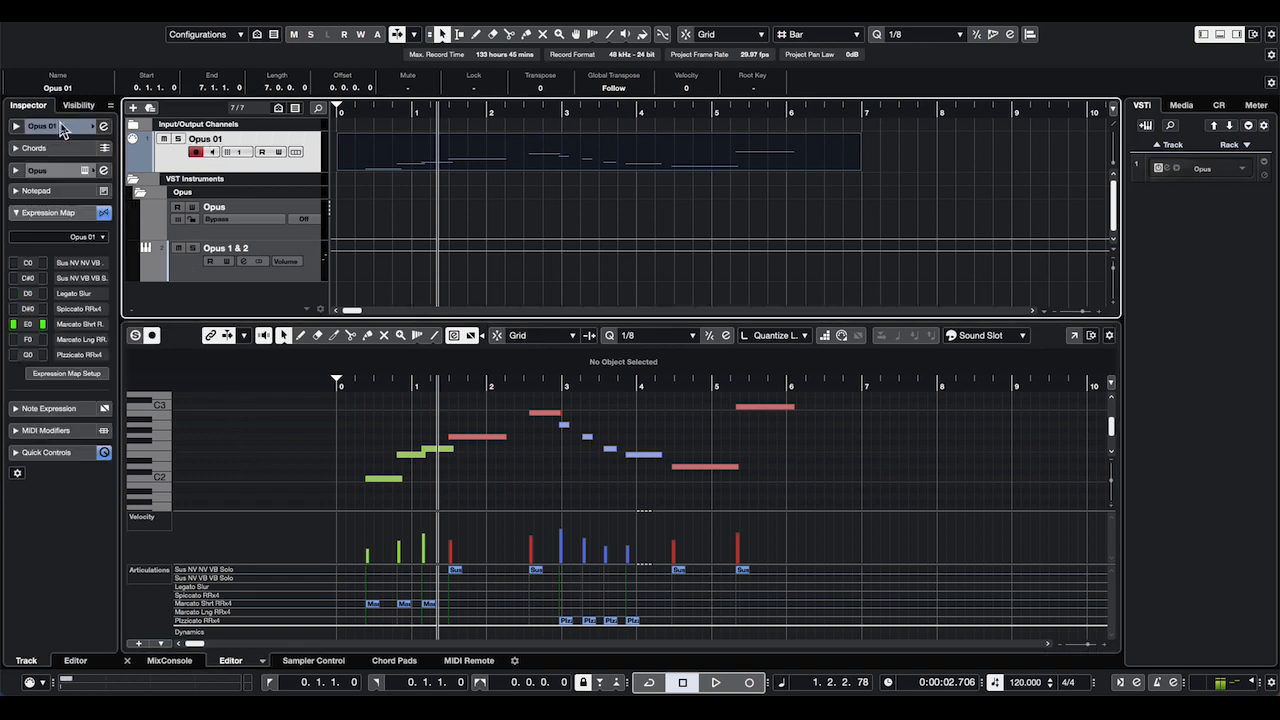
click(62, 124)
click(101, 268)
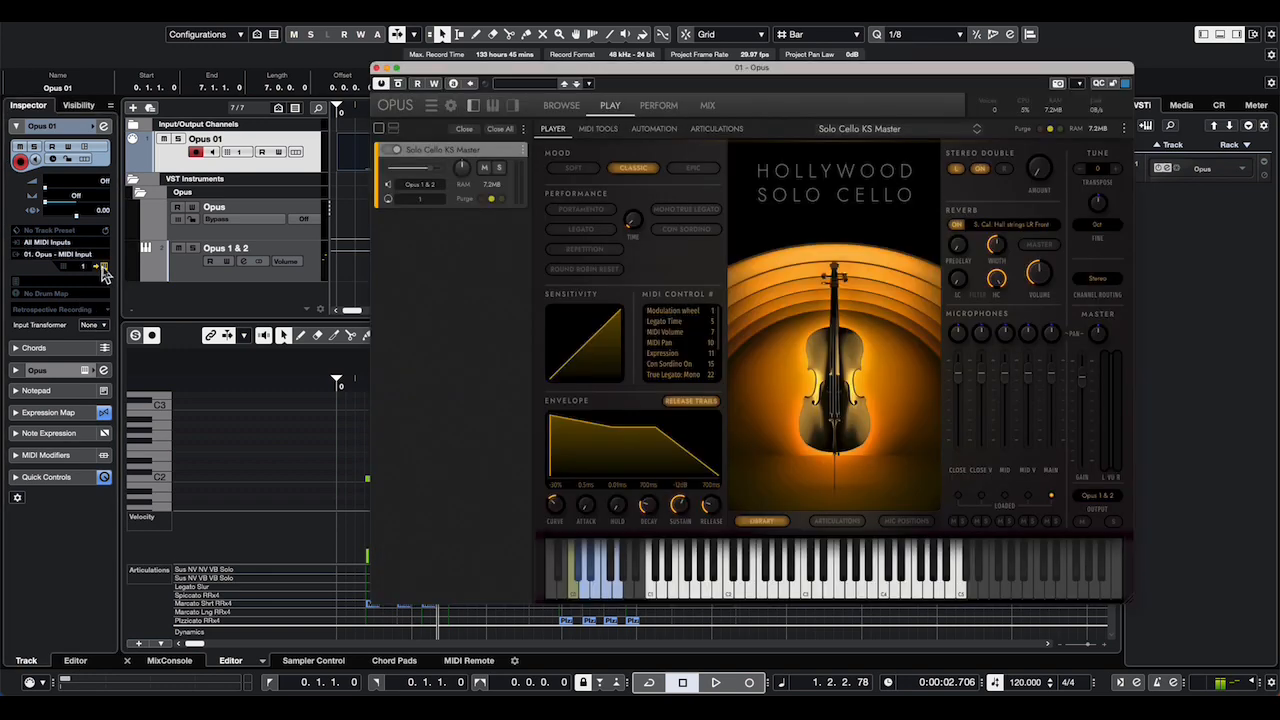
click(556, 106)
click(598, 432)
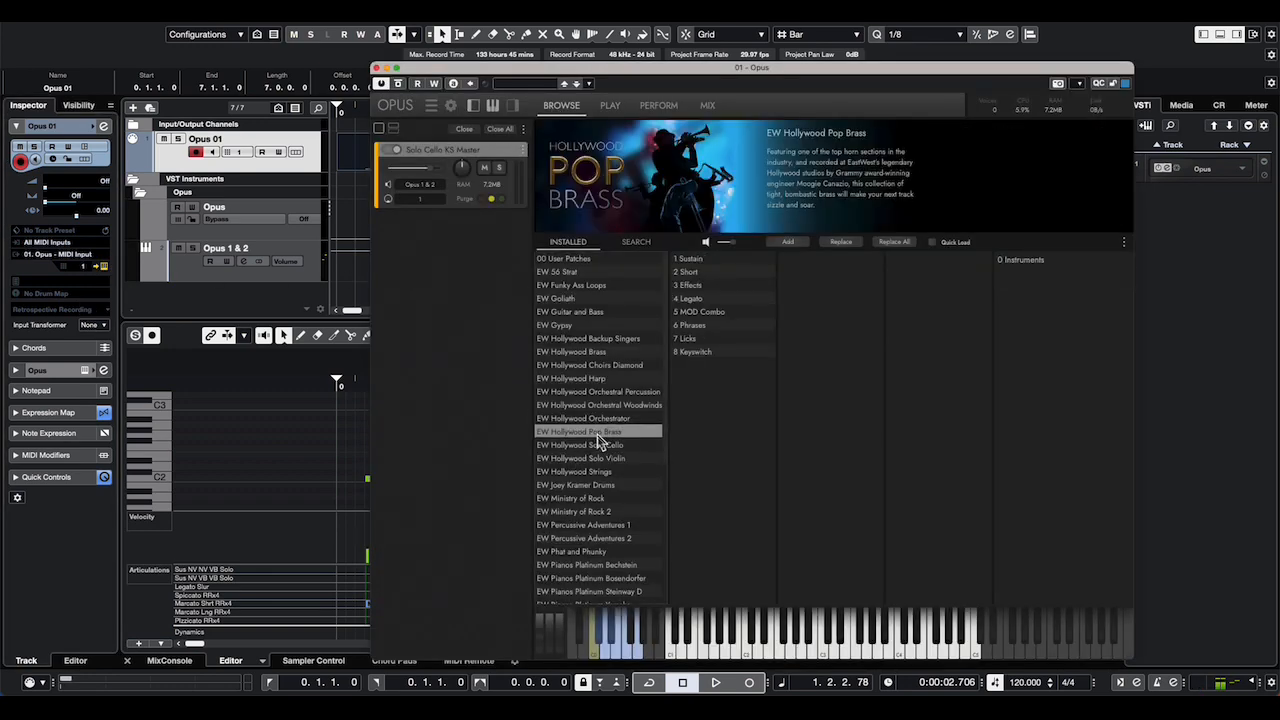
click(598, 445)
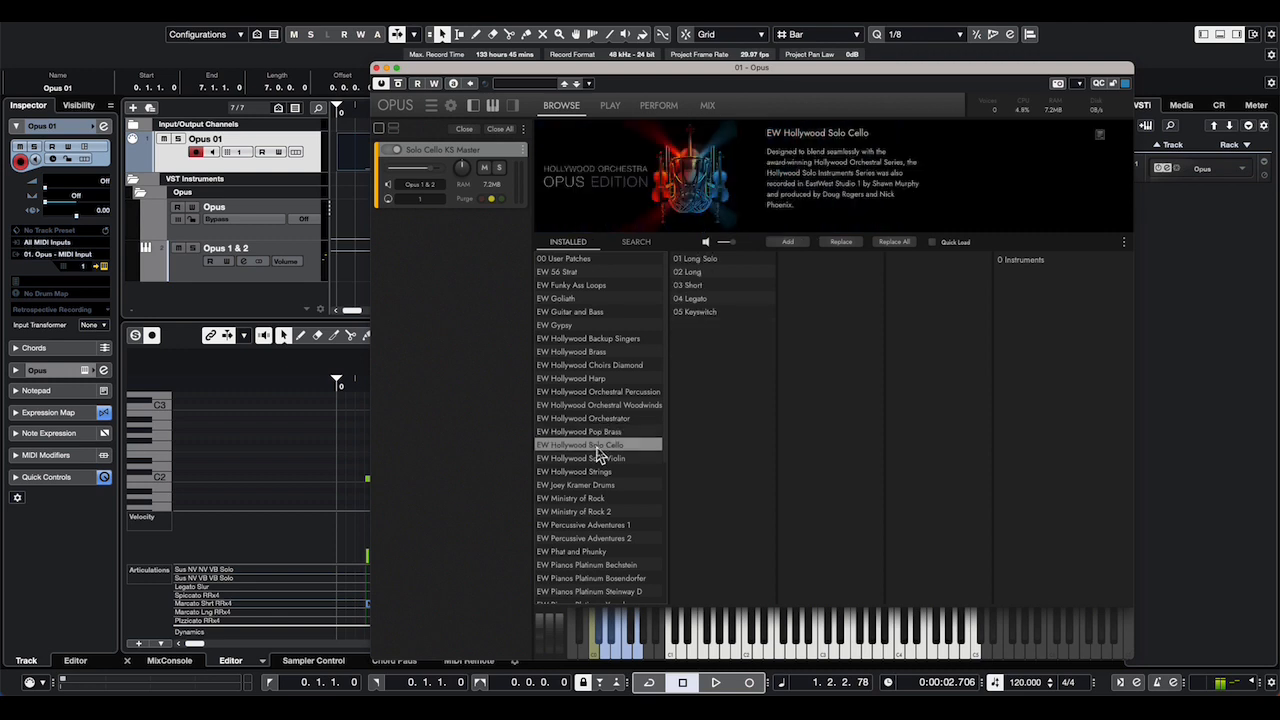
click(699, 313)
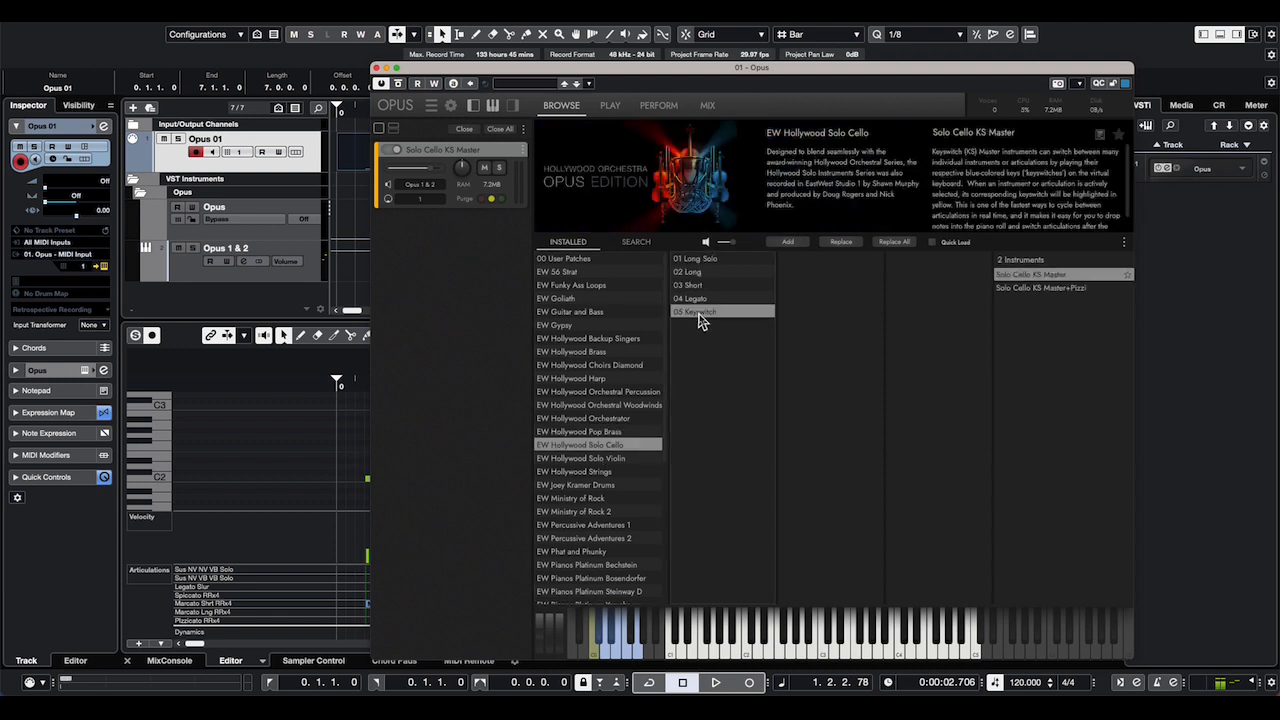
click(1080, 289)
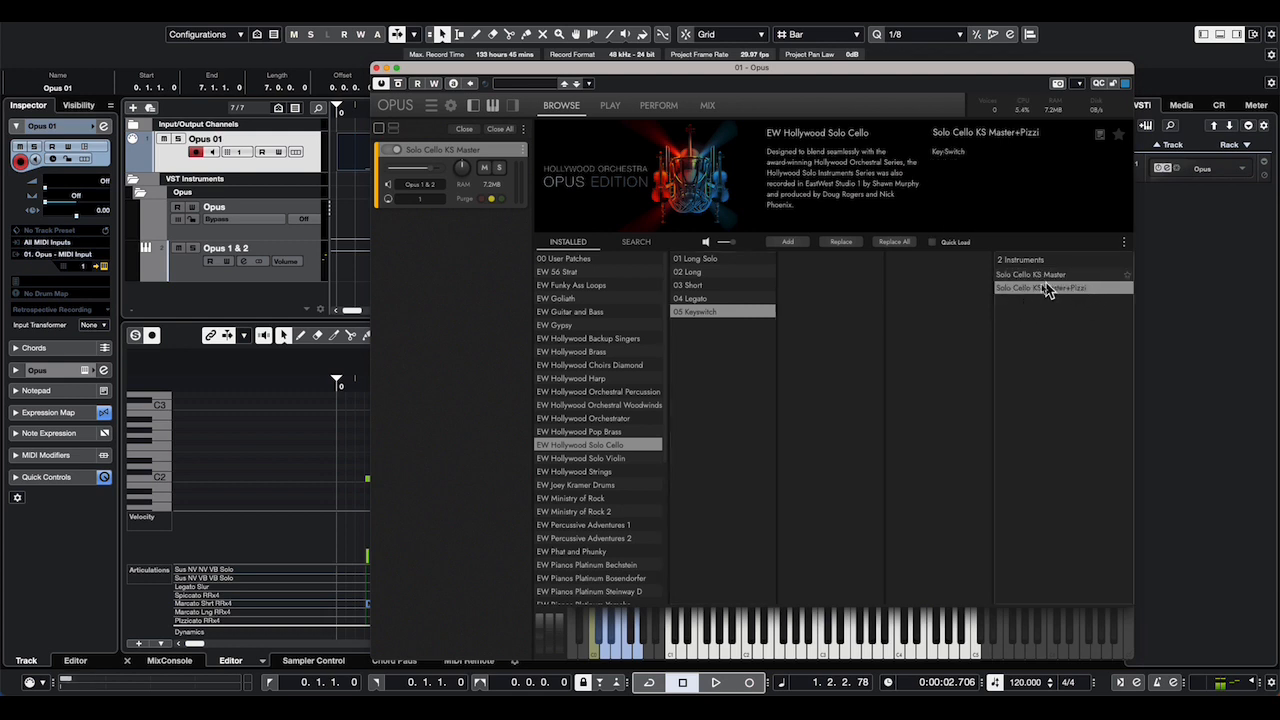